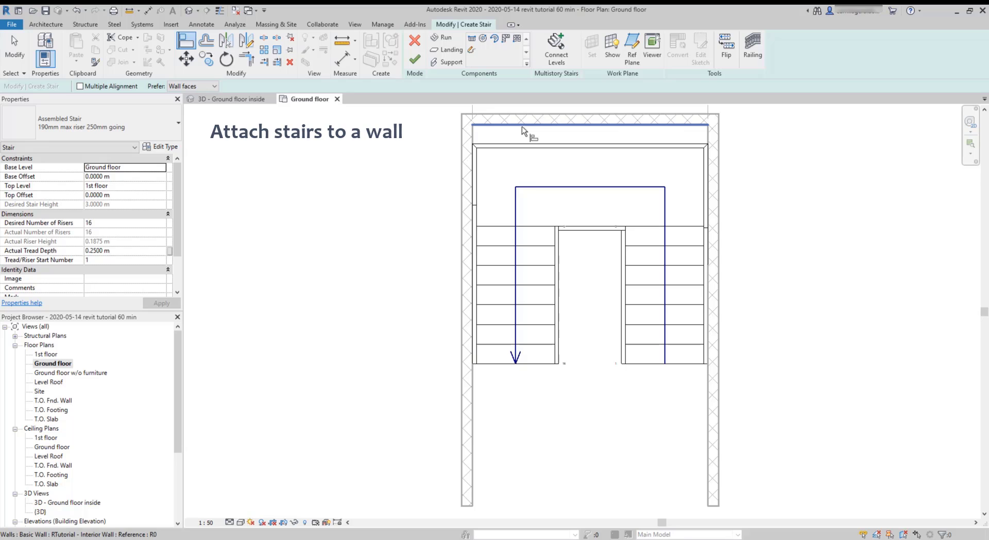
- Align the U-shaped stair's top support flush against the wall face
left_click(521, 126)
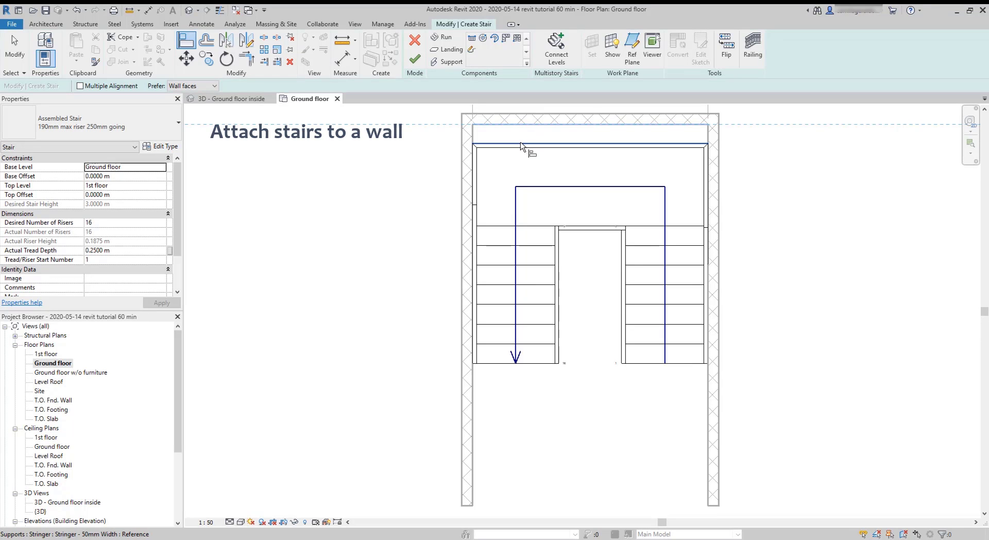
left_click(521, 145)
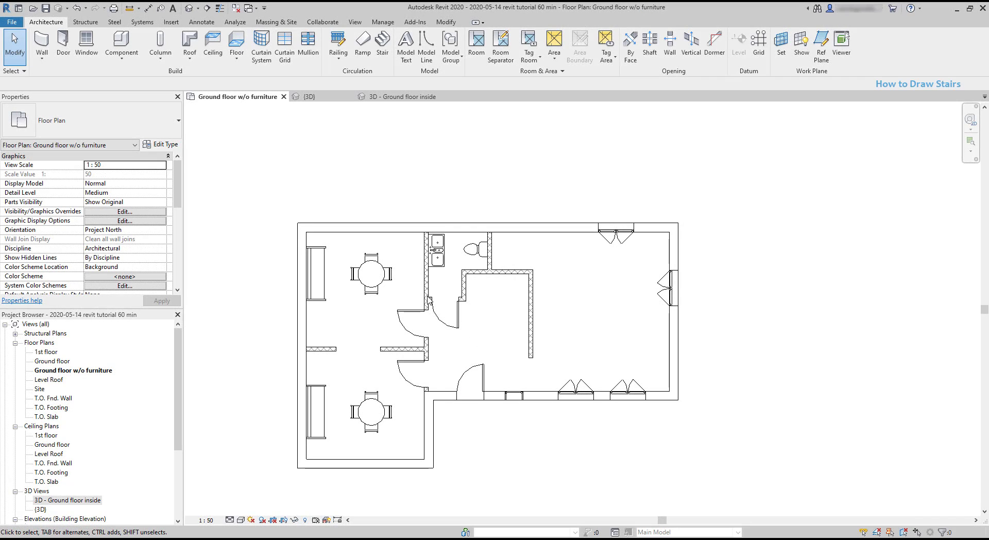
- Sketch a straight 16-riser stair run rising along the right room's wall
left_click(382, 47)
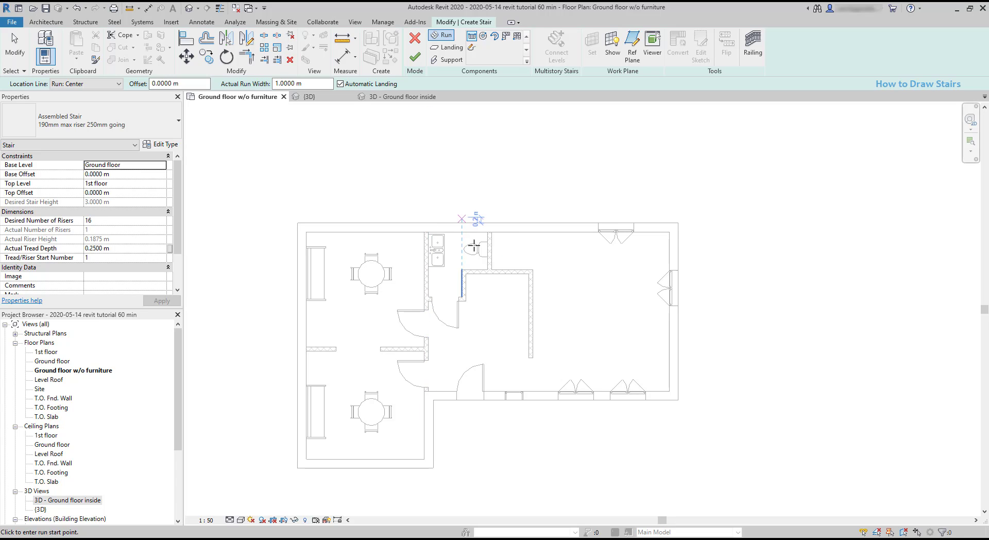
left_click(576, 356)
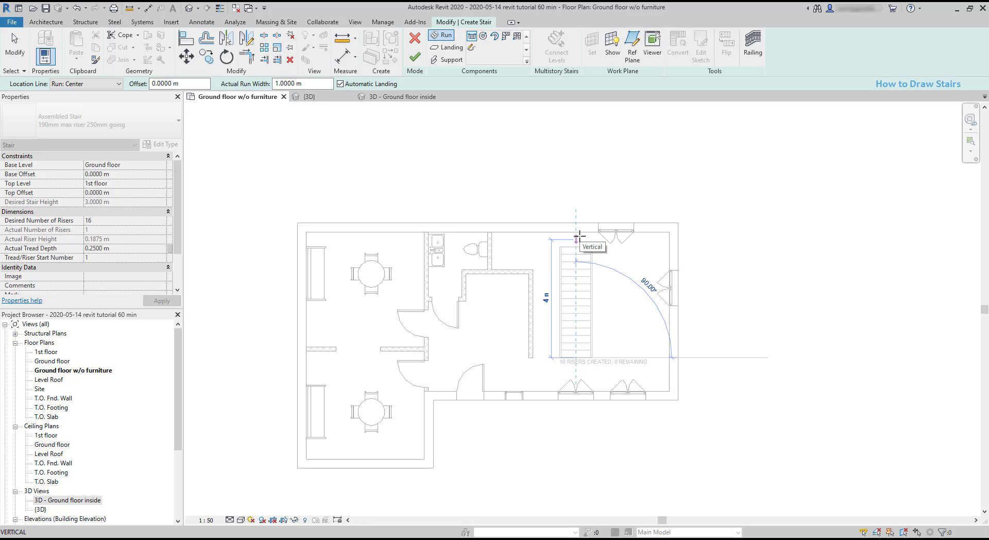
left_click(578, 234)
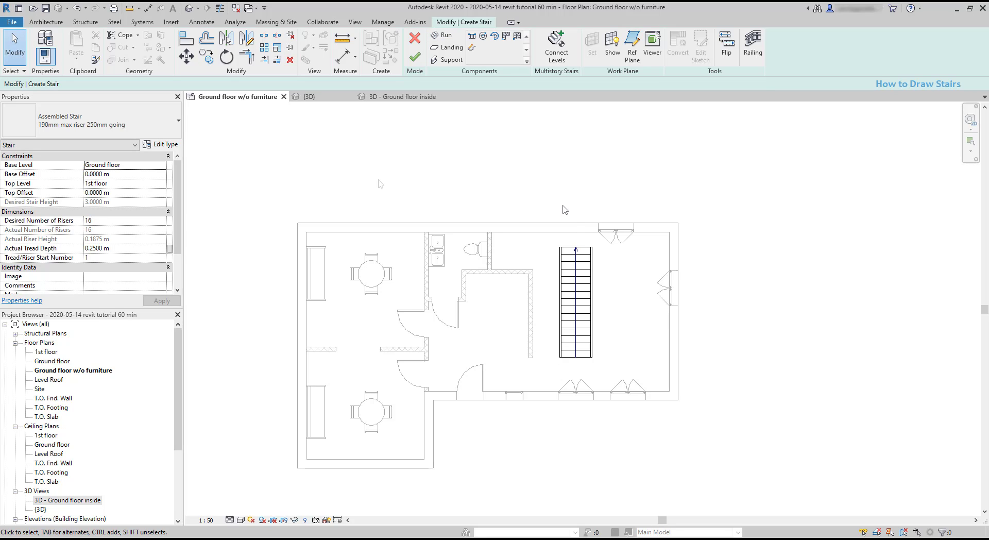
- Finish the straight stair and orbit it in the 3D - Ground floor inside view
left_click(416, 57)
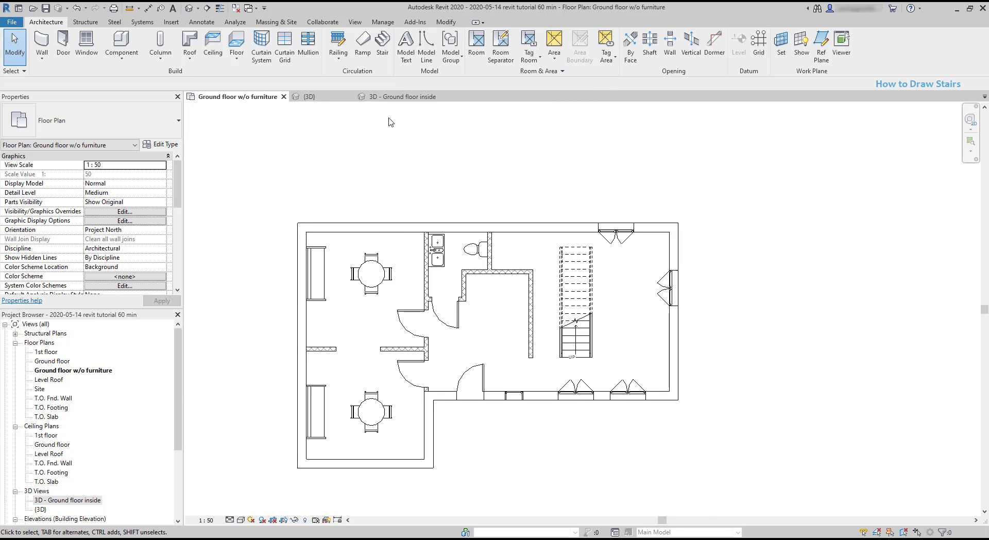
left_click(374, 97)
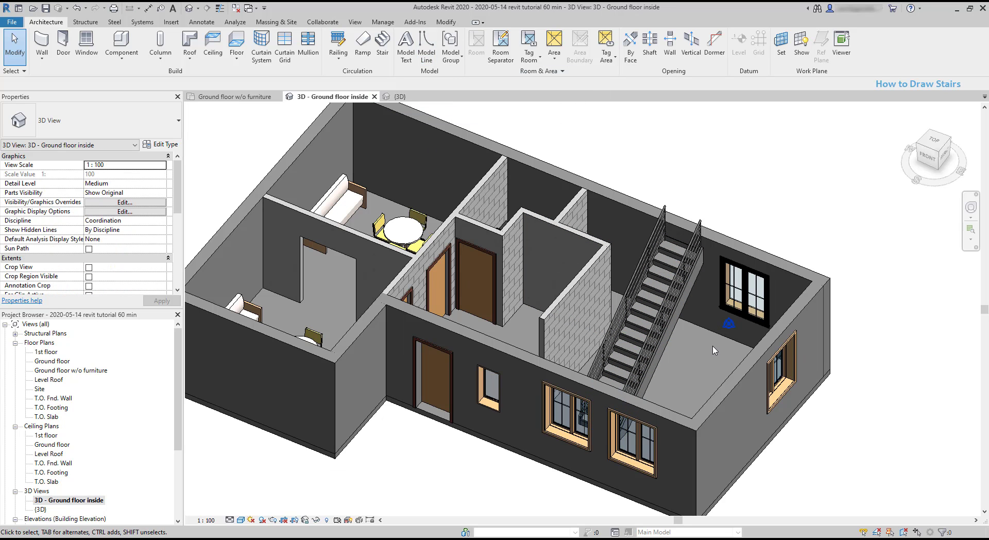
mouse_move(711, 347)
middle_mouse_down("shift")
mouse_move(664, 330)
mouse_move(664, 418)
middle_mouse_up("shift")
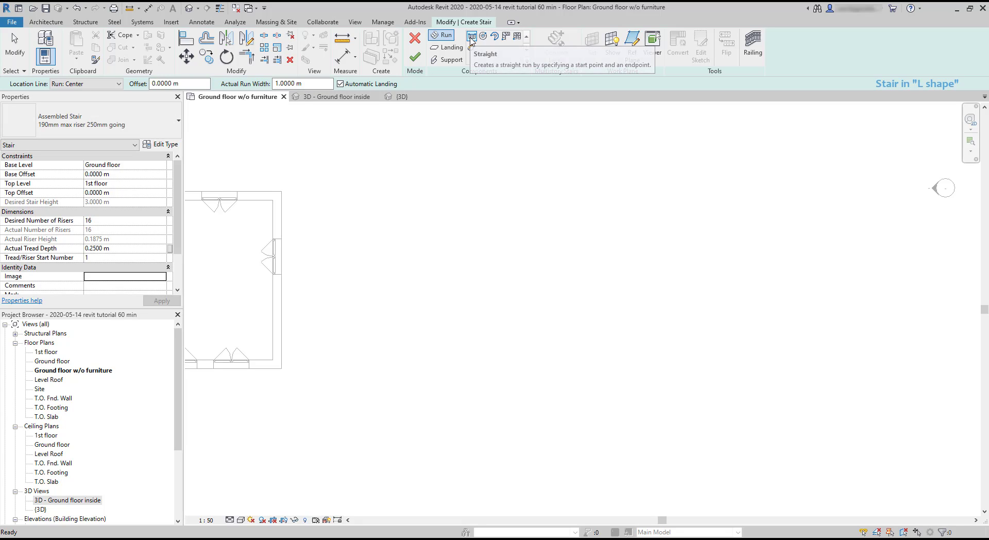
- Sketch the first straight run of 11 risers going up
left_click(471, 37)
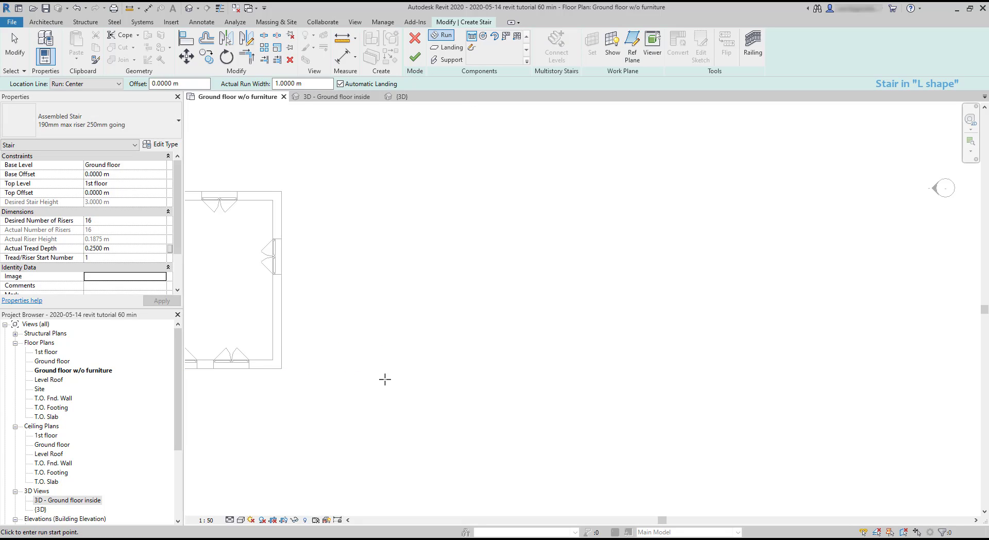
left_click(409, 368)
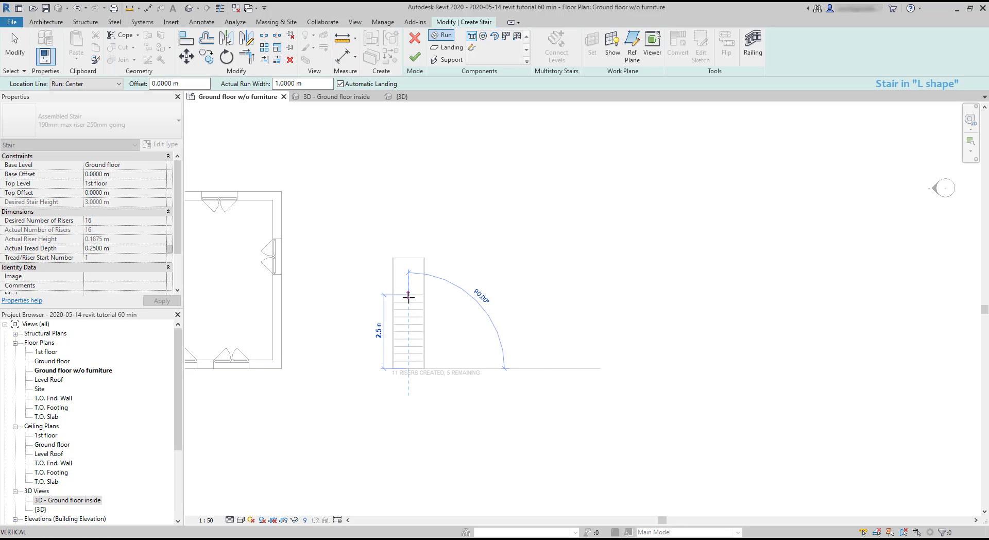
scroll(407, 296, "up", 2)
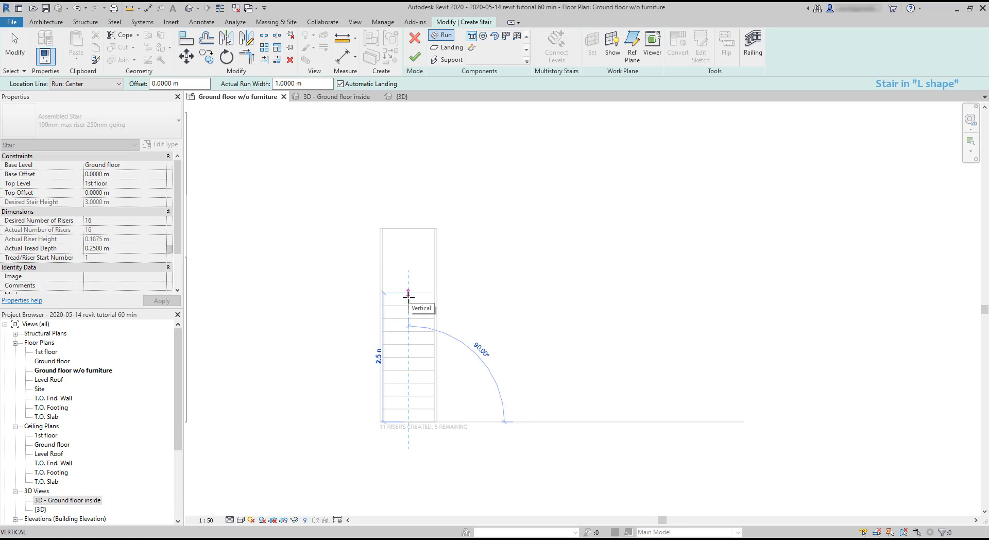
left_click(408, 293)
- Add a 5-riser second run heading left from the corner landing
scroll(357, 263, "up", 2)
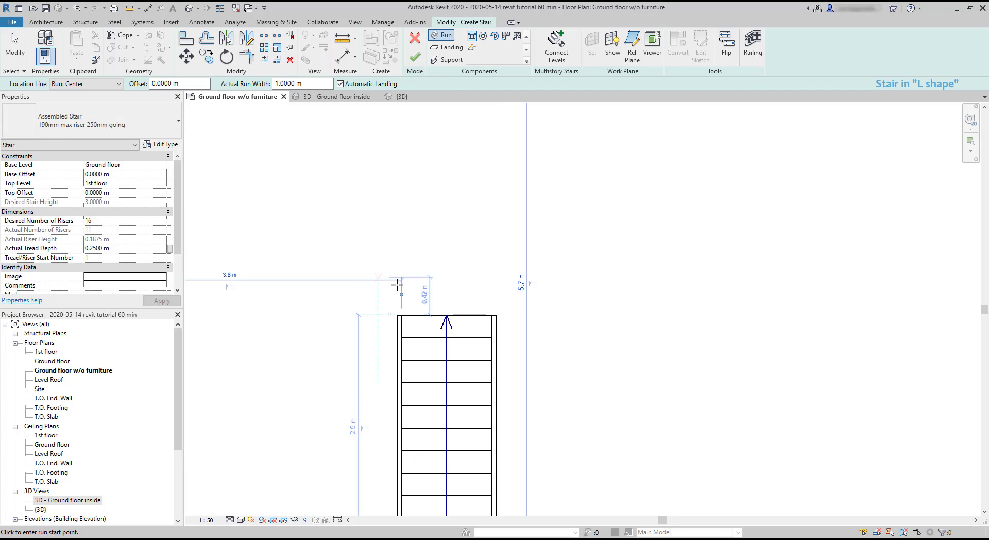
scroll(401, 253, "up", 1)
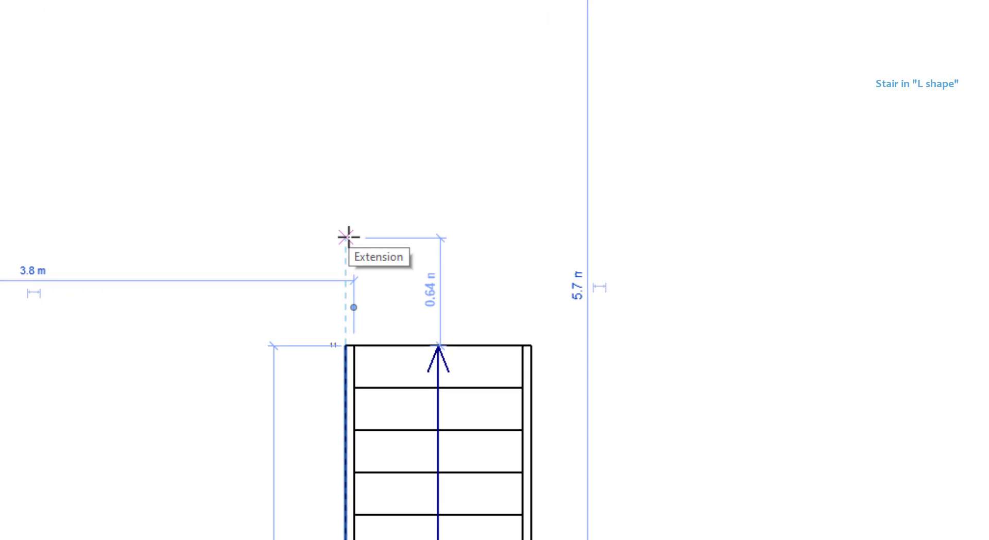
left_click(349, 237)
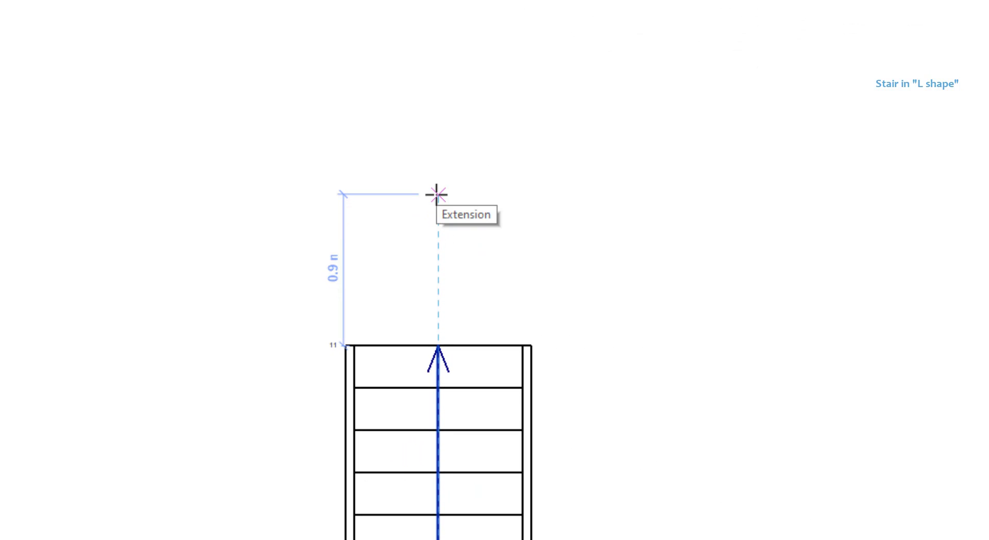
left_click(436, 194)
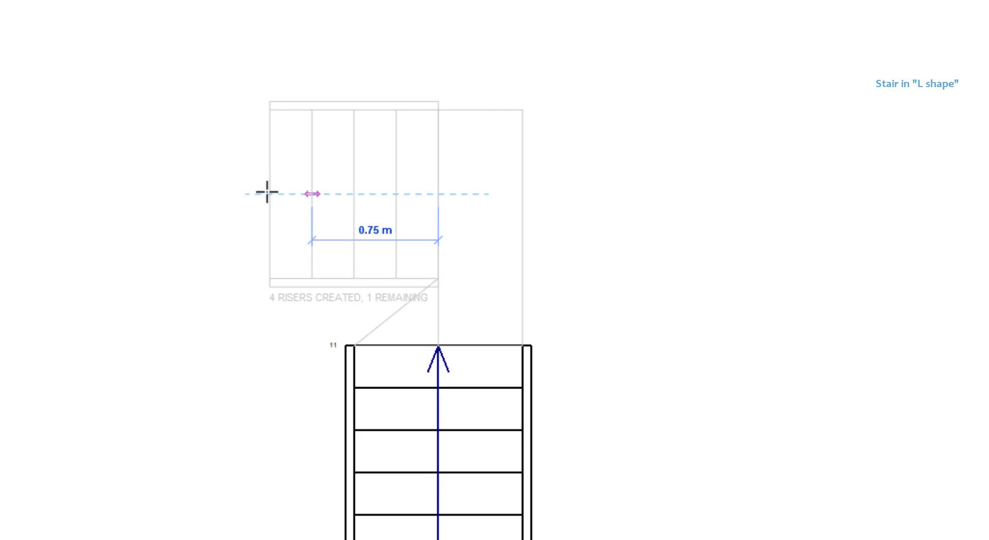
left_click(128, 205)
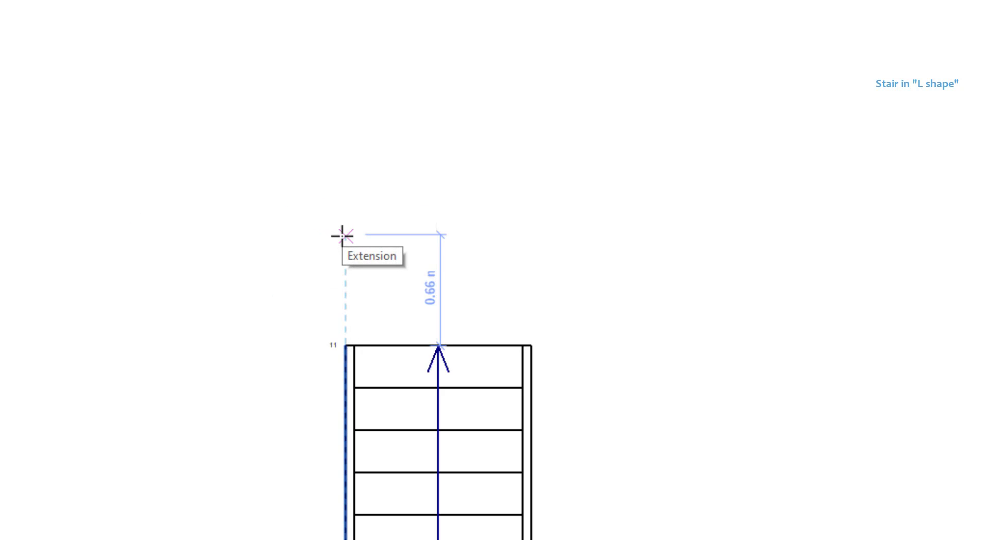
left_click(343, 235)
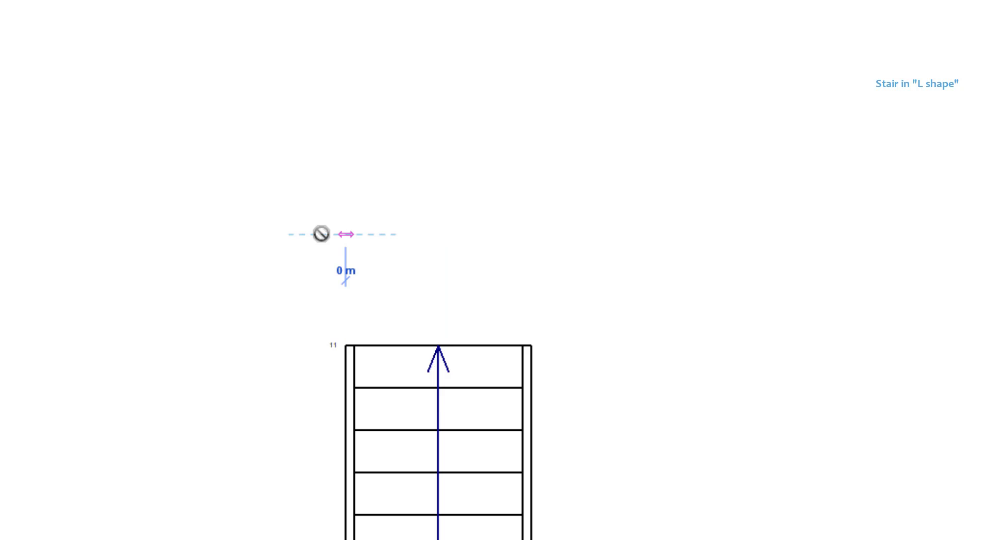
left_click(170, 241)
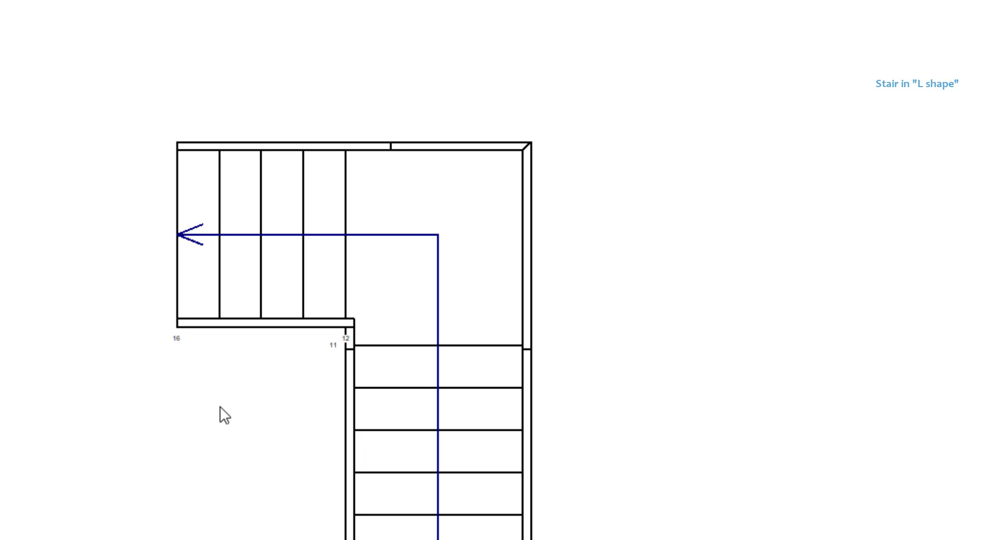
- Offset the upper left-running flight to 0.1 m, after trying 0.3 and 0
middle_click_drag(248, 464, 266, 391)
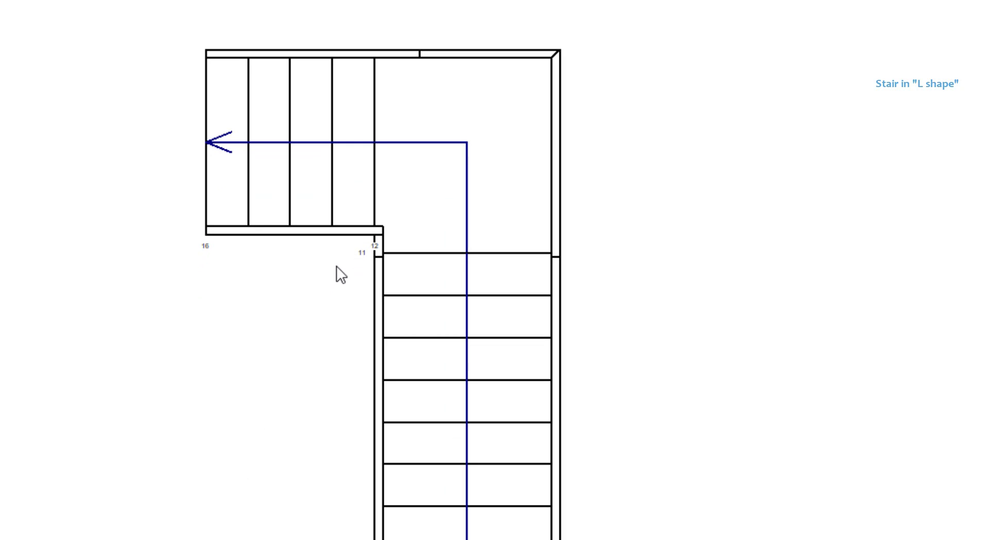
left_click(372, 221)
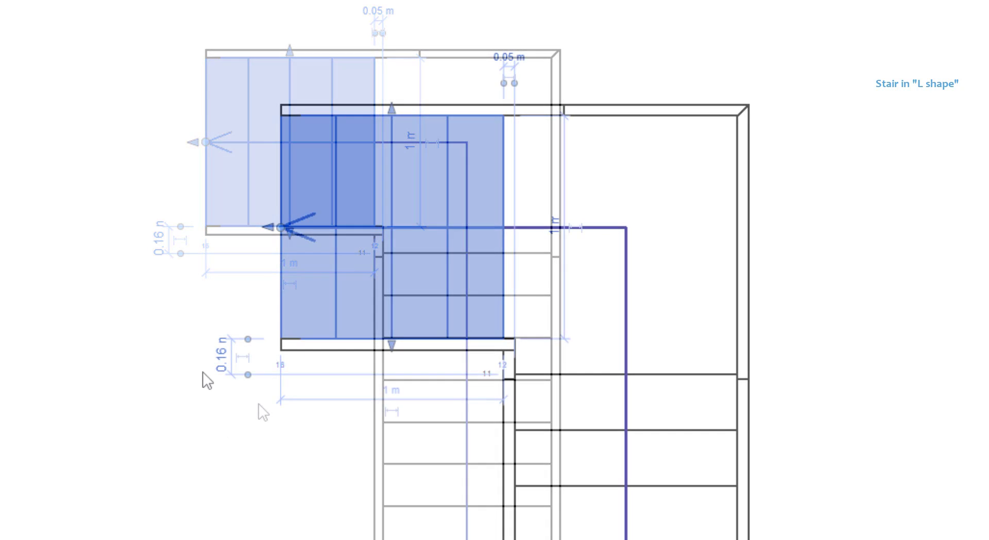
left_click(222, 355)
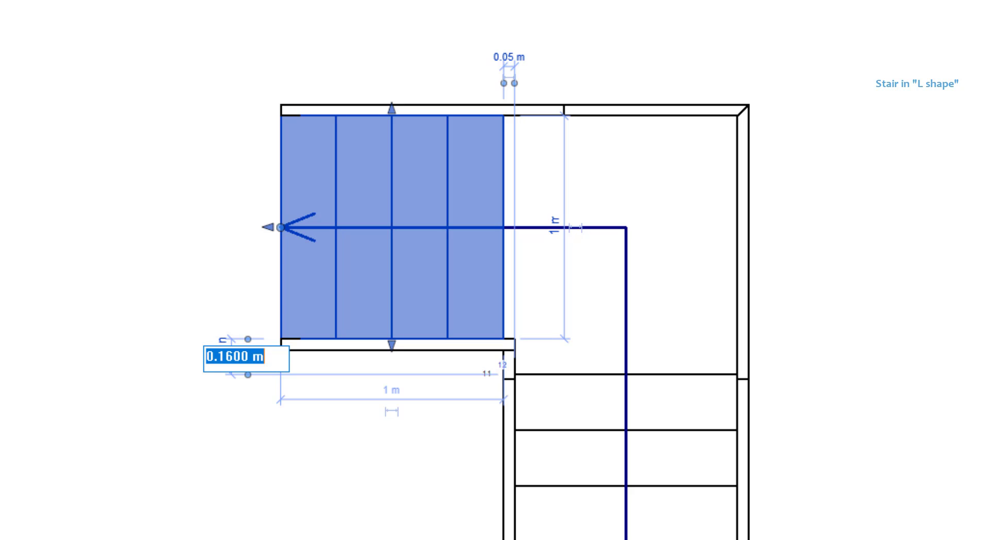
type("0.3")
key("Return")
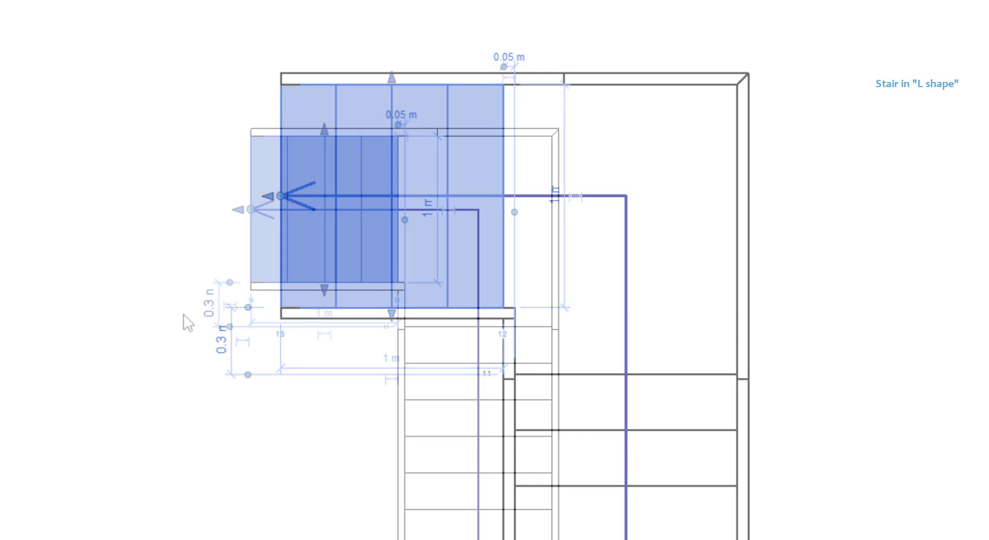
left_click(208, 305)
type("0")
key("Return")
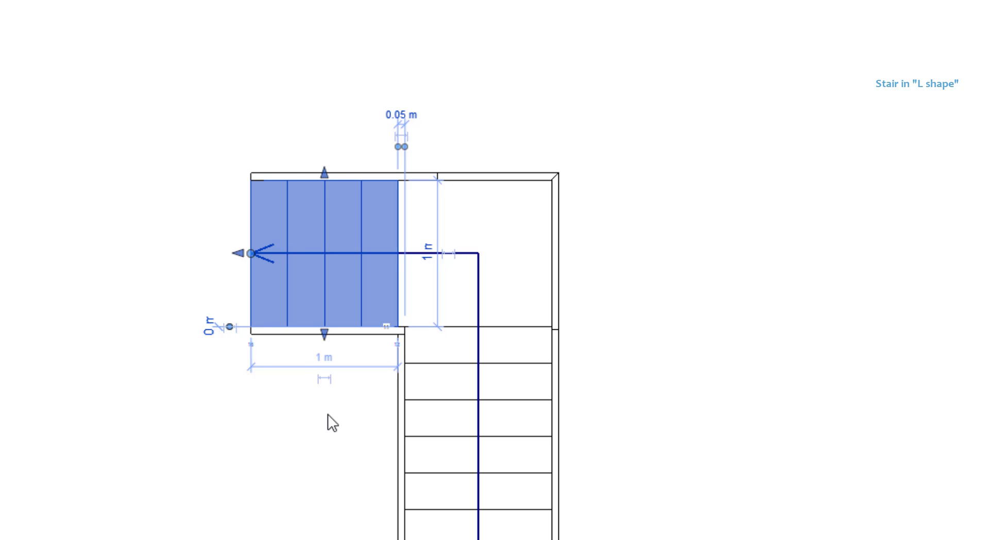
left_click(209, 326)
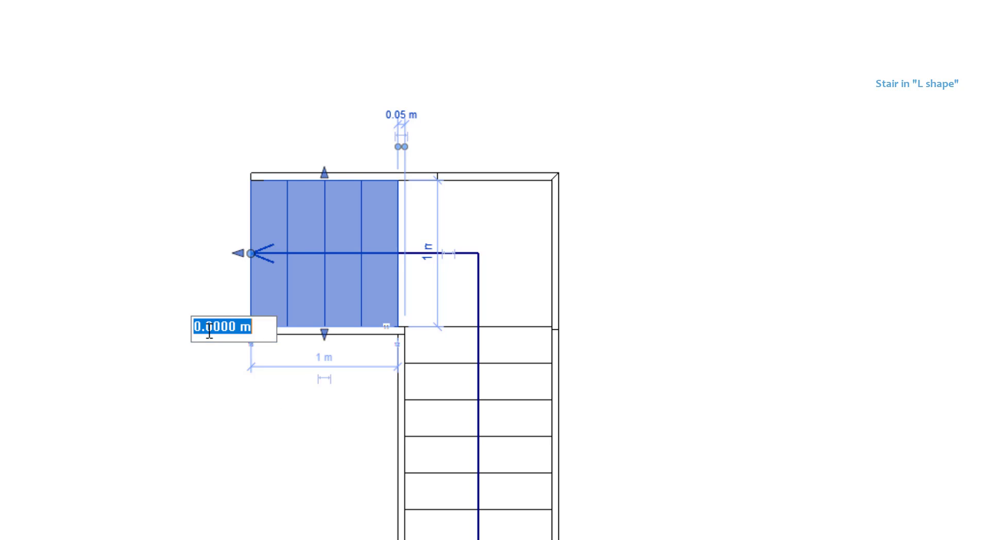
type("0.1")
key("Return")
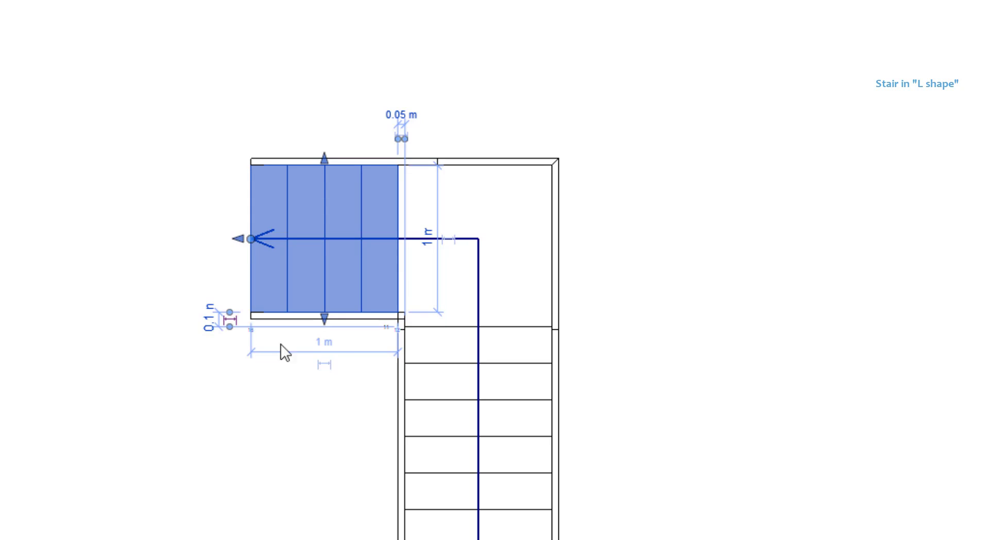
left_click(564, 380)
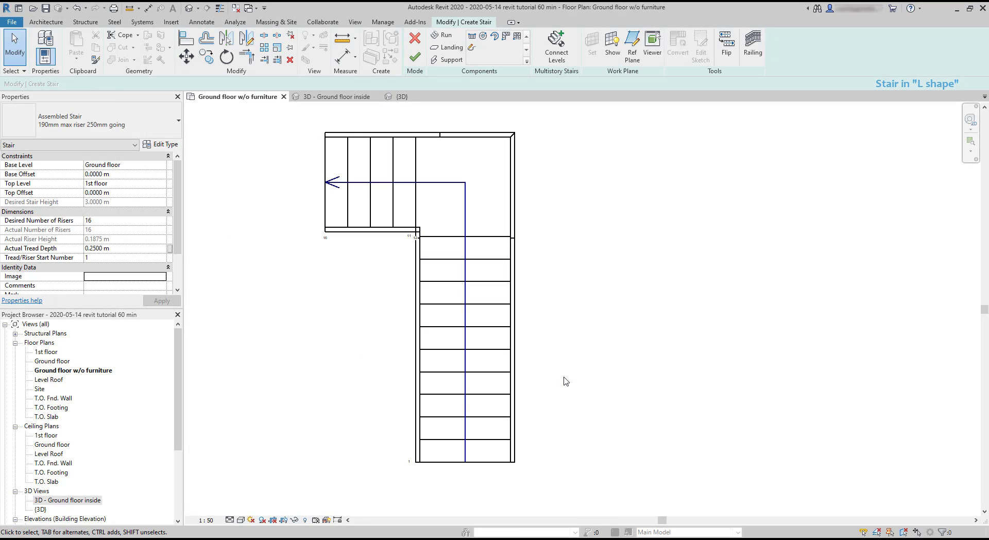
- Shorten the lower run to 2 m and the upper run to 0.75 m
left_click(496, 337)
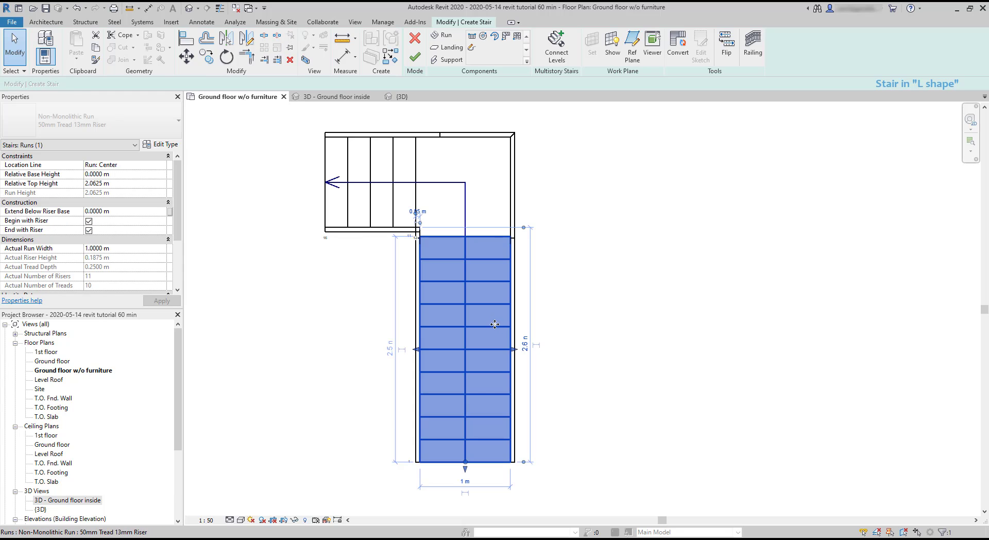
left_click(561, 240)
left_click(481, 201)
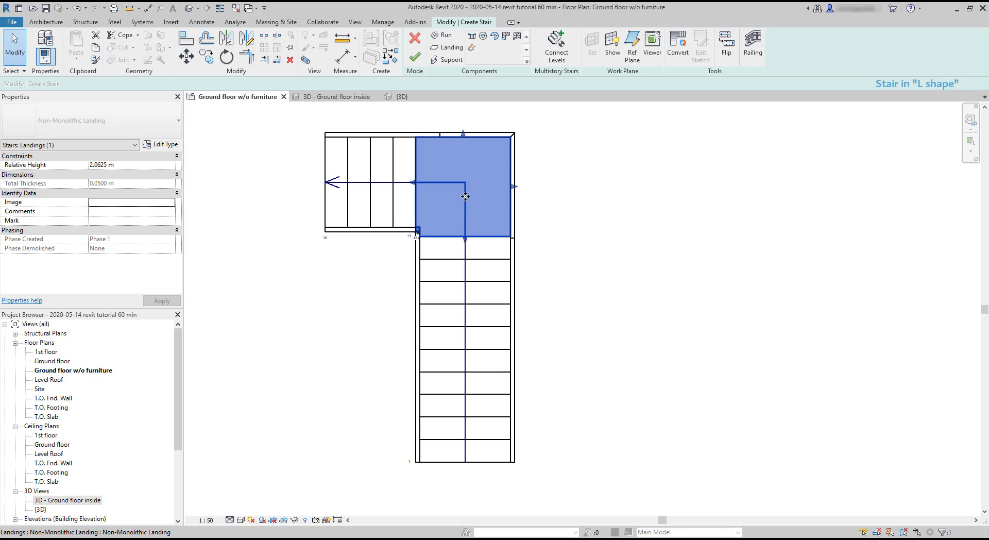
left_click(388, 206)
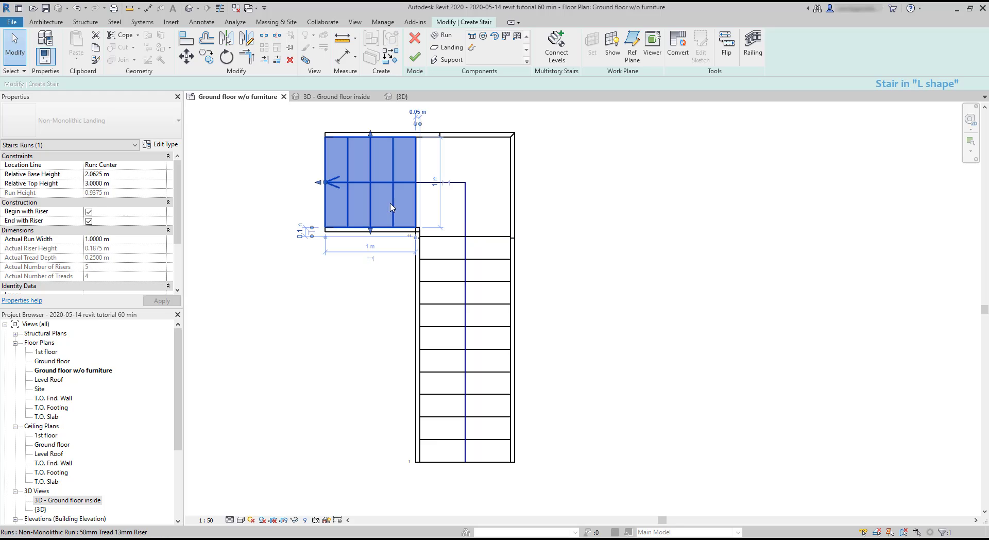
left_click(452, 331)
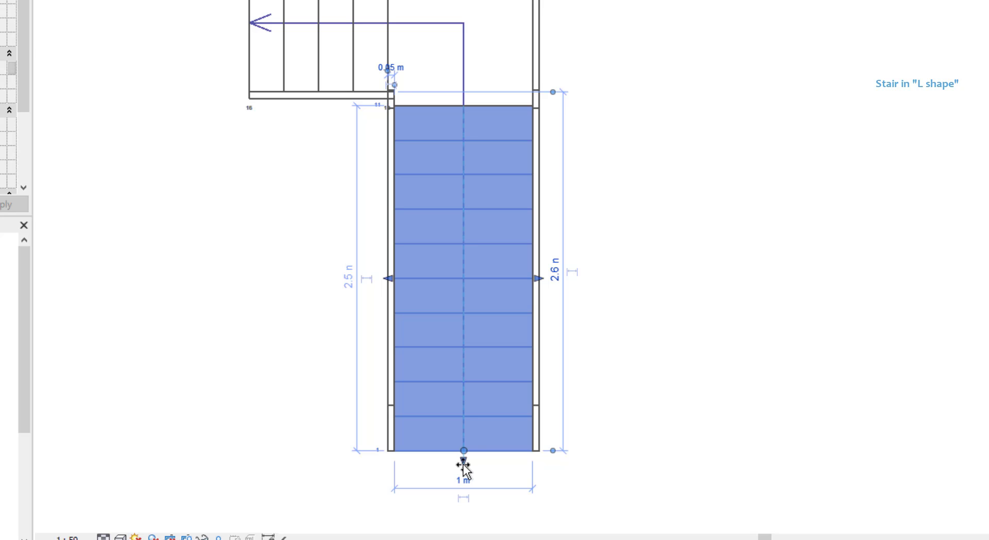
left_click_drag(463, 461, 462, 414)
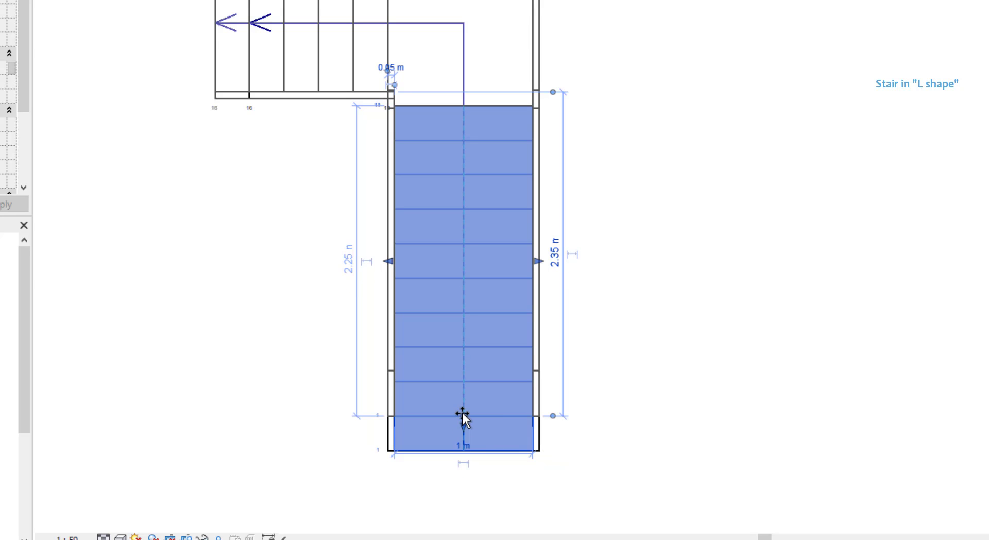
left_click_drag(462, 413, 462, 394)
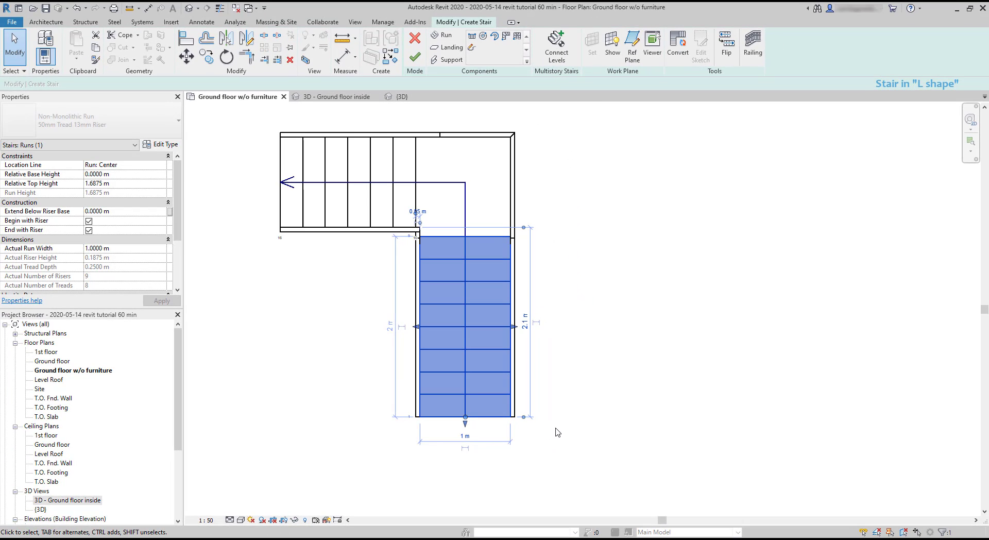
left_click(302, 200)
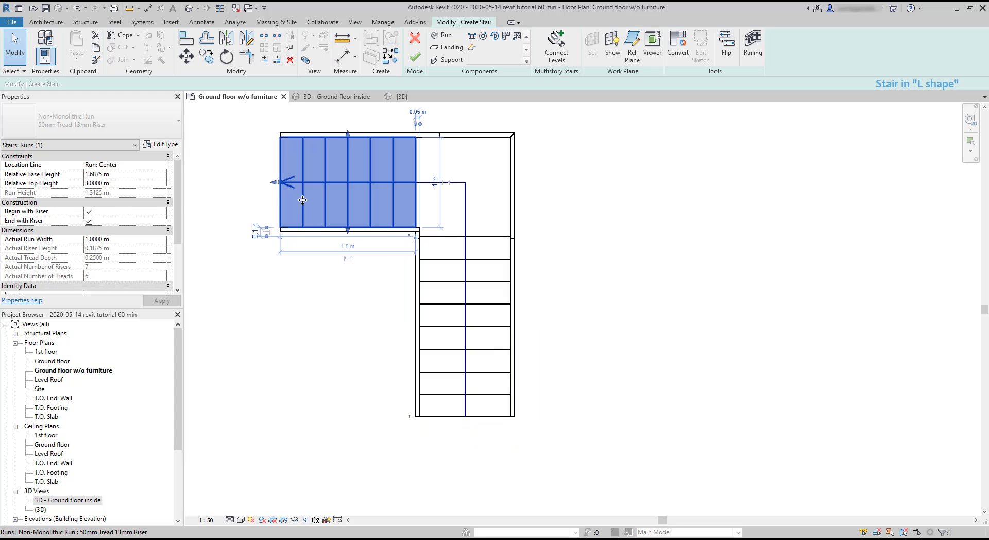
left_click_drag(281, 182, 352, 180)
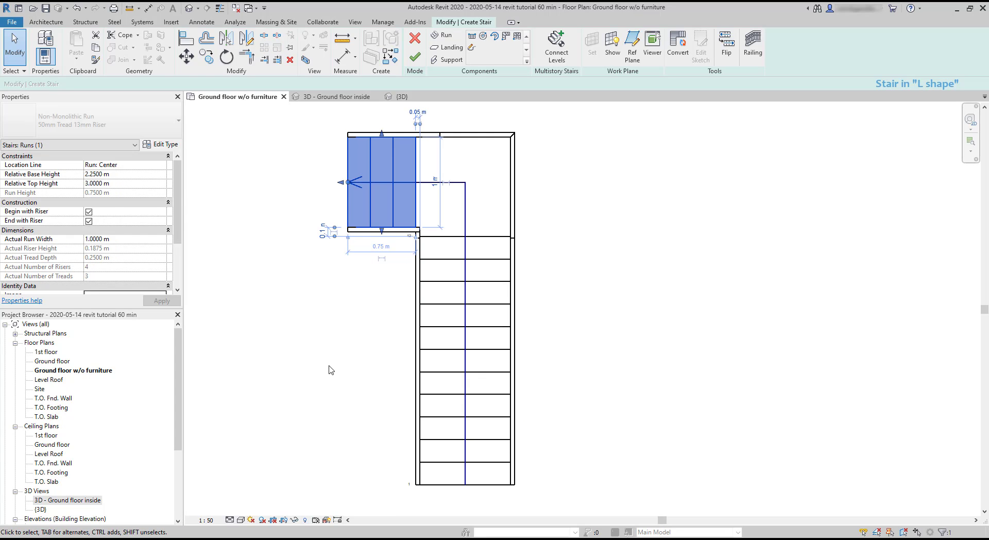
- Set the lower run's Actual Run Width to 1 m
left_click(464, 351)
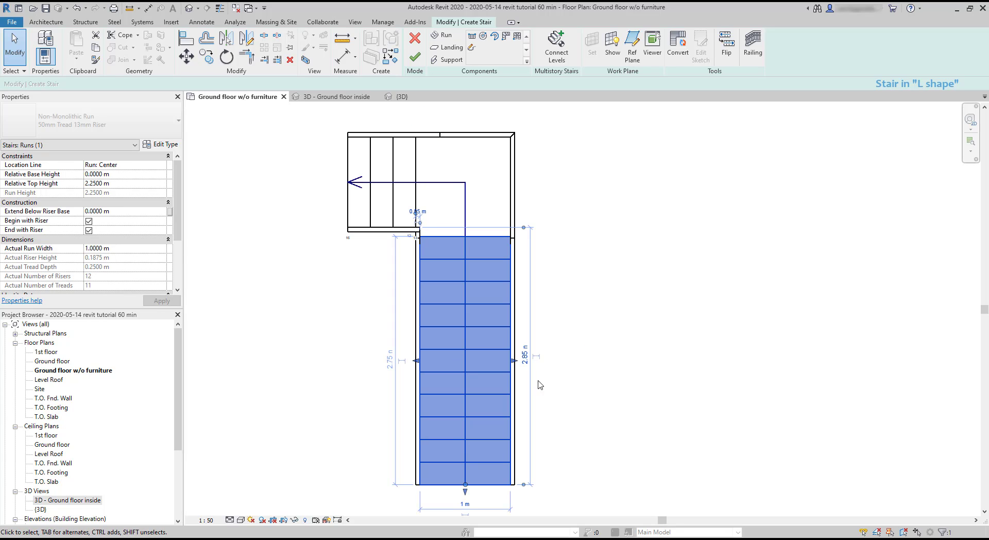
left_click_drag(514, 360, 545, 360)
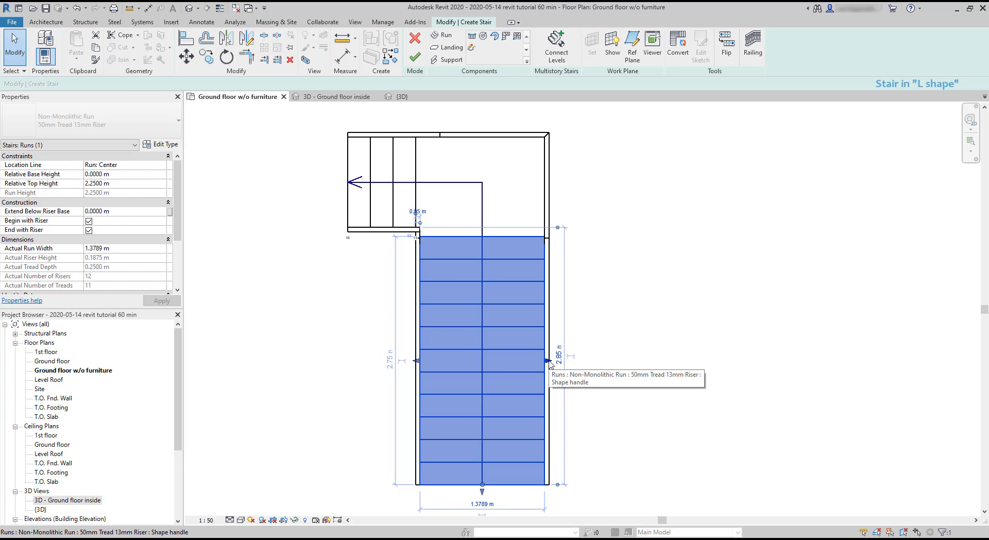
left_click(98, 248)
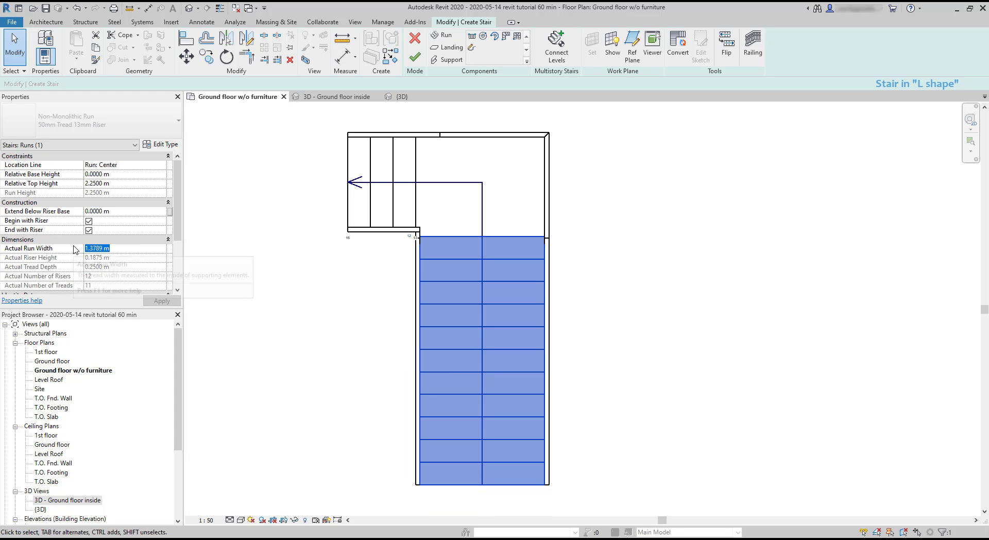
type("1")
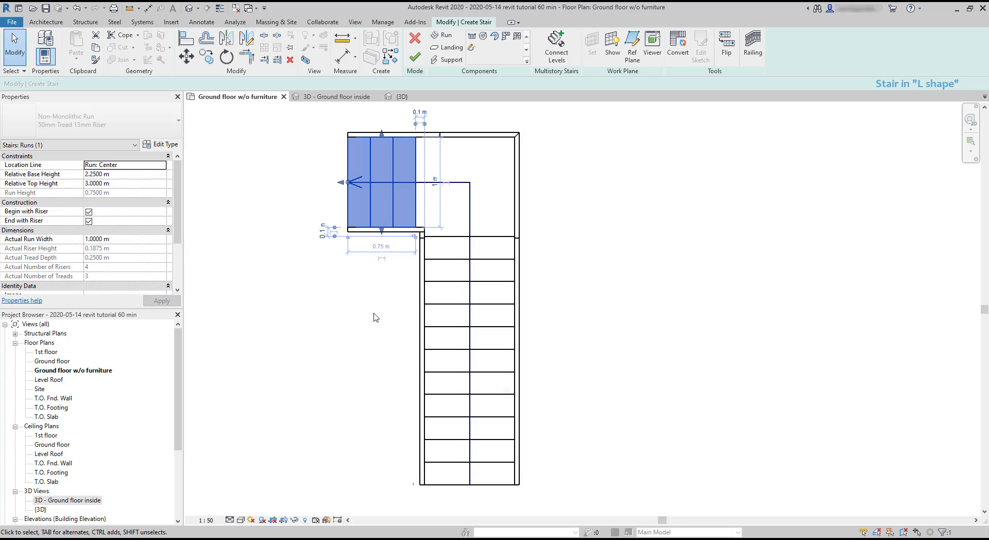
- Finish the L-shaped stair, undoing an accidental railing move
left_click(416, 55)
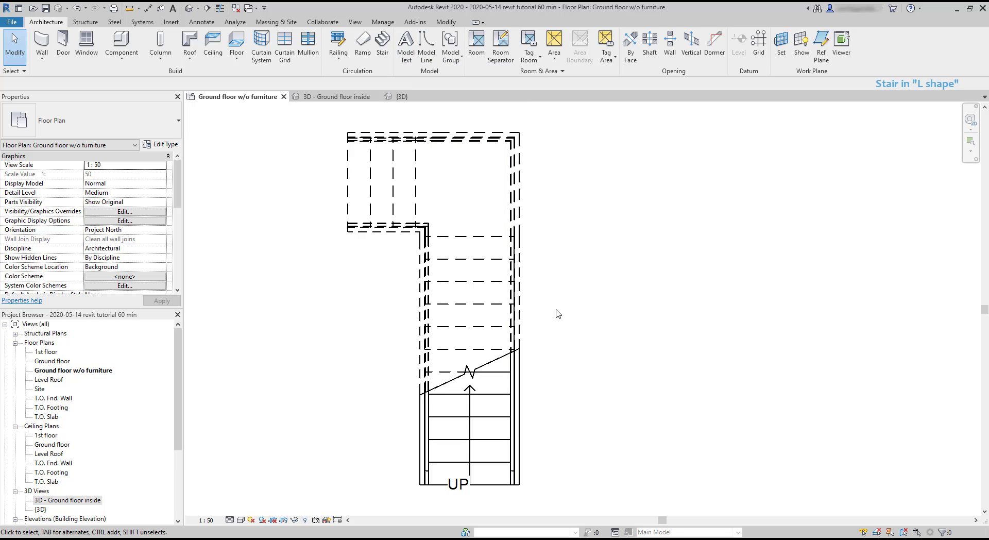
left_click(518, 317)
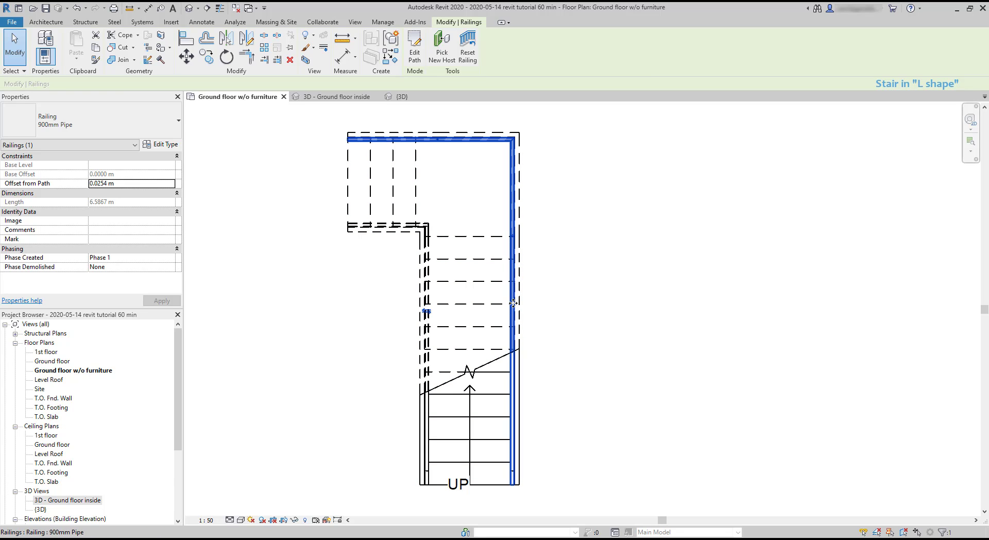
left_click_drag(514, 303, 671, 303)
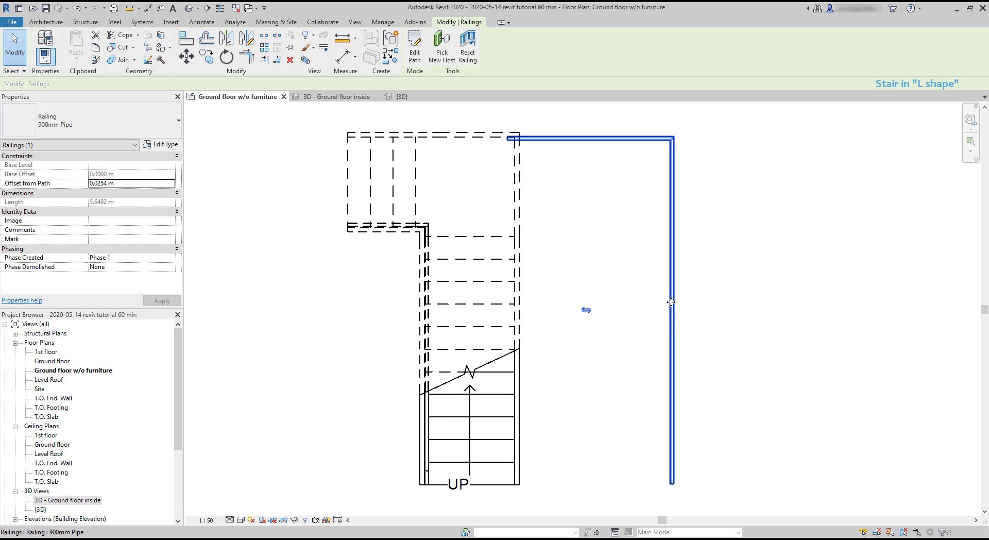
key("ctrl+z")
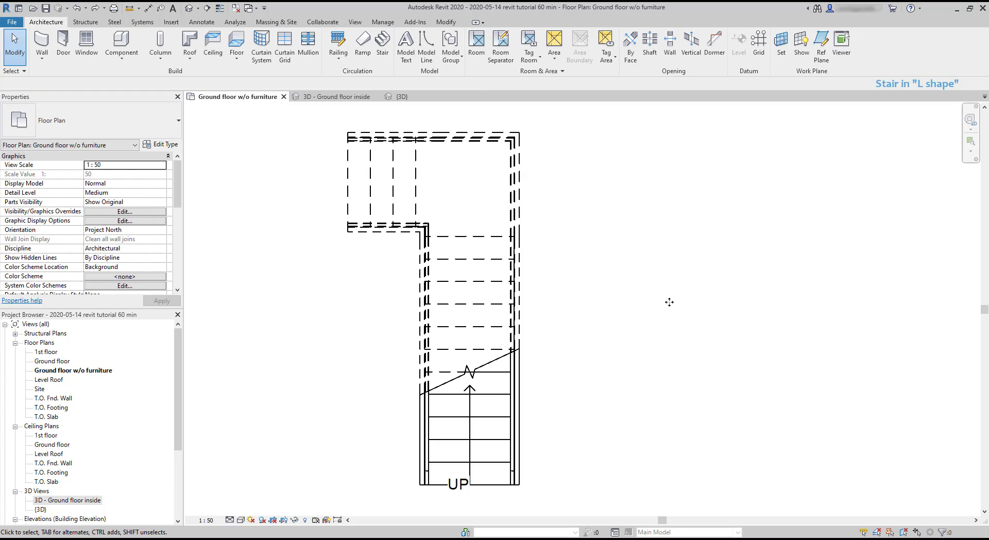
- Move the stair into the left room and check it in the 3D view
left_click(486, 397)
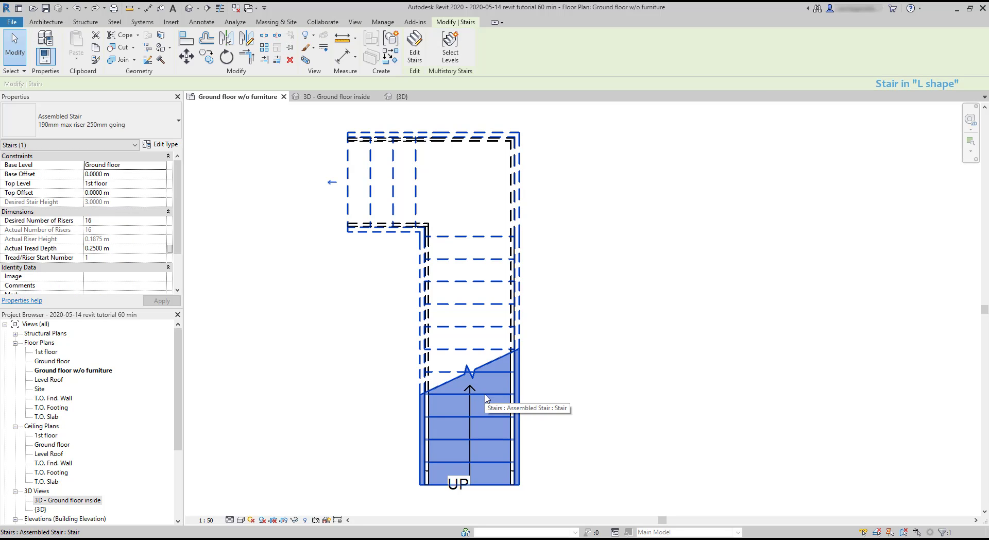
left_click_drag(486, 395, 680, 381)
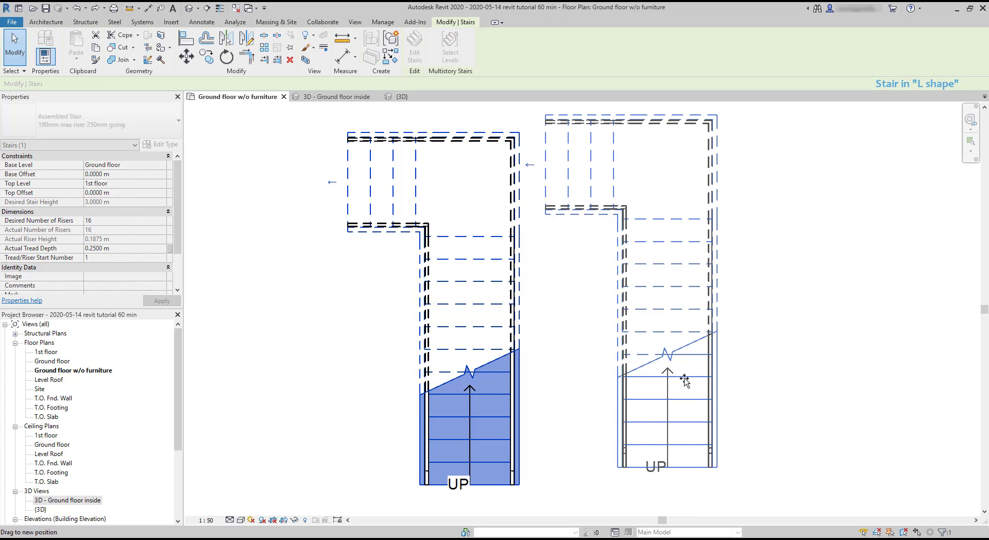
scroll(566, 383, "down", 3)
scroll(566, 383, "down", 2)
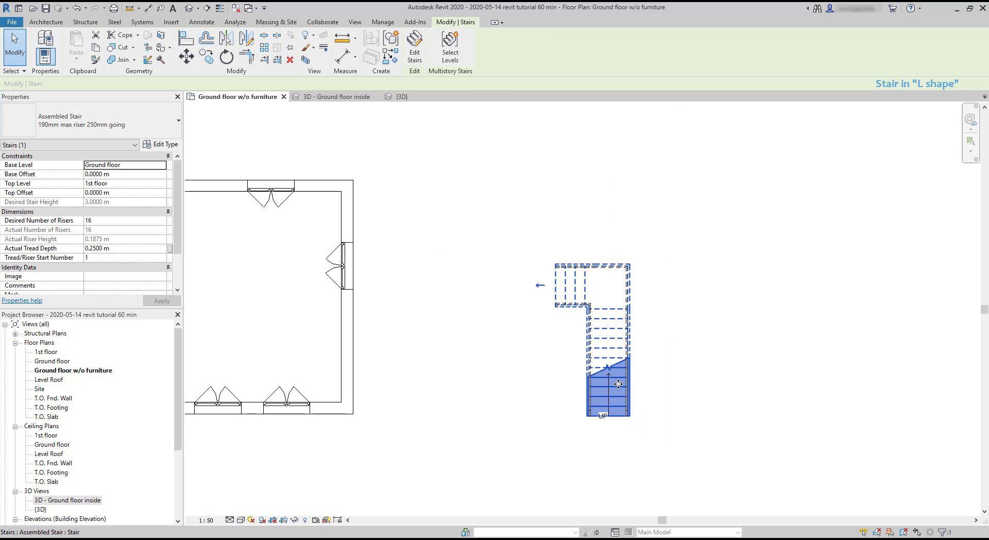
left_click_drag(615, 384, 266, 334)
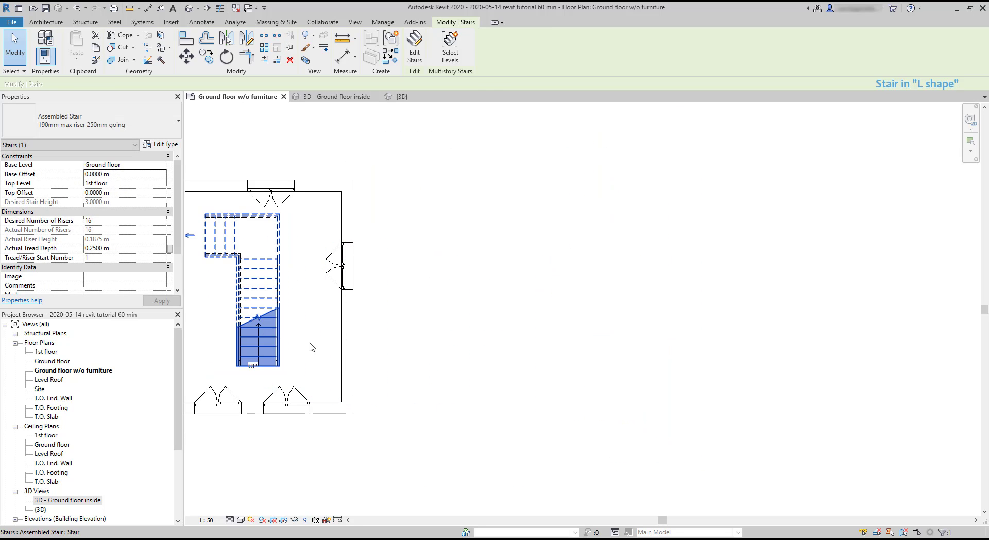
left_click(357, 97)
scroll(547, 337, "down", 1)
scroll(471, 342, "down", 1)
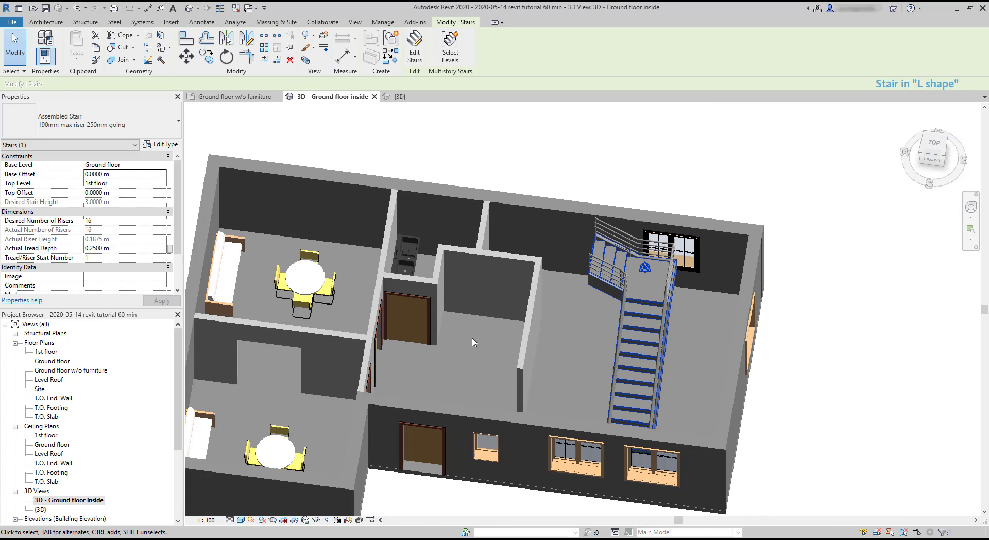
scroll(471, 342, "down", 1)
key("Escape")
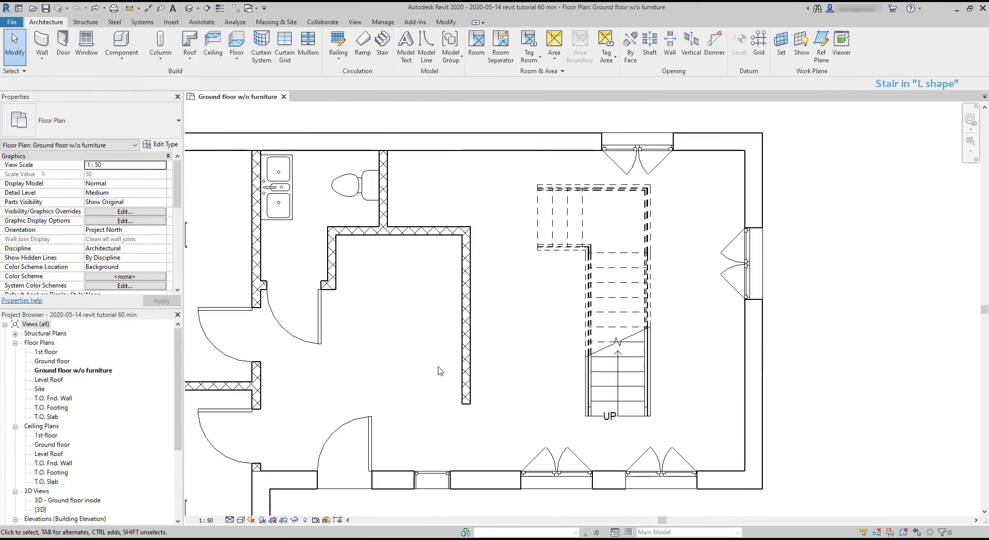
- Delete the L-shaped stair and move the inner wall to 2.5 m from the left side
left_click(587, 340)
key("Delete")
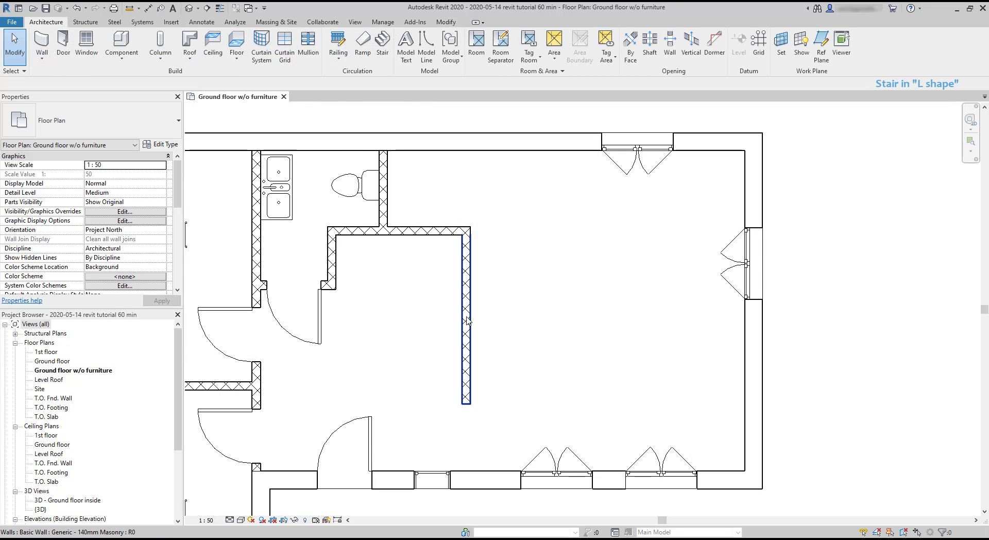
left_click(466, 317)
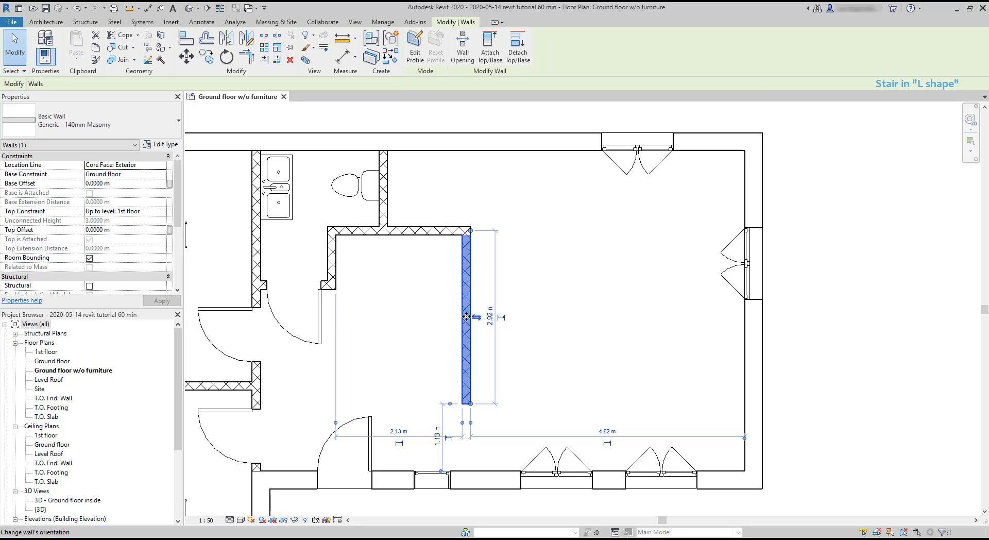
scroll(381, 461, "up", 2)
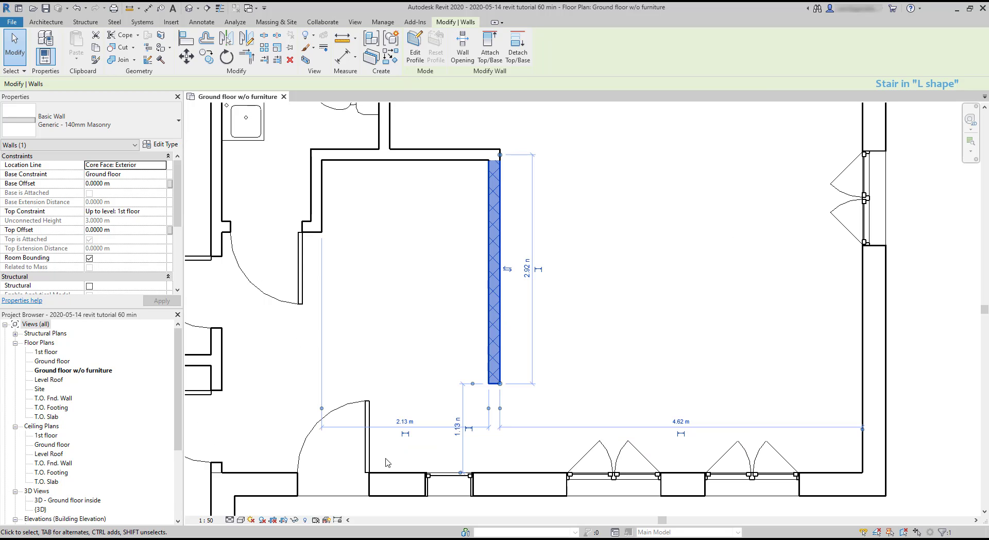
left_click(402, 422)
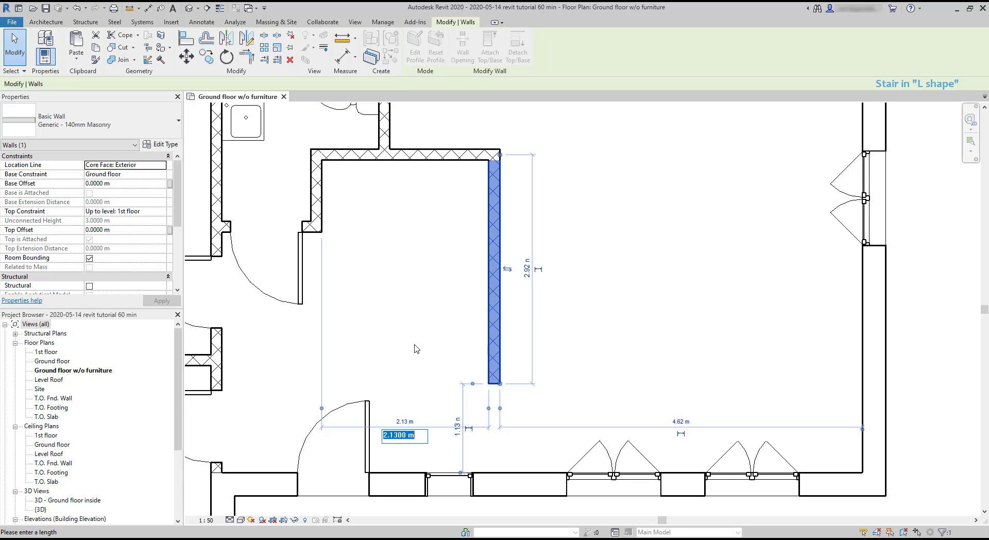
type("2.5")
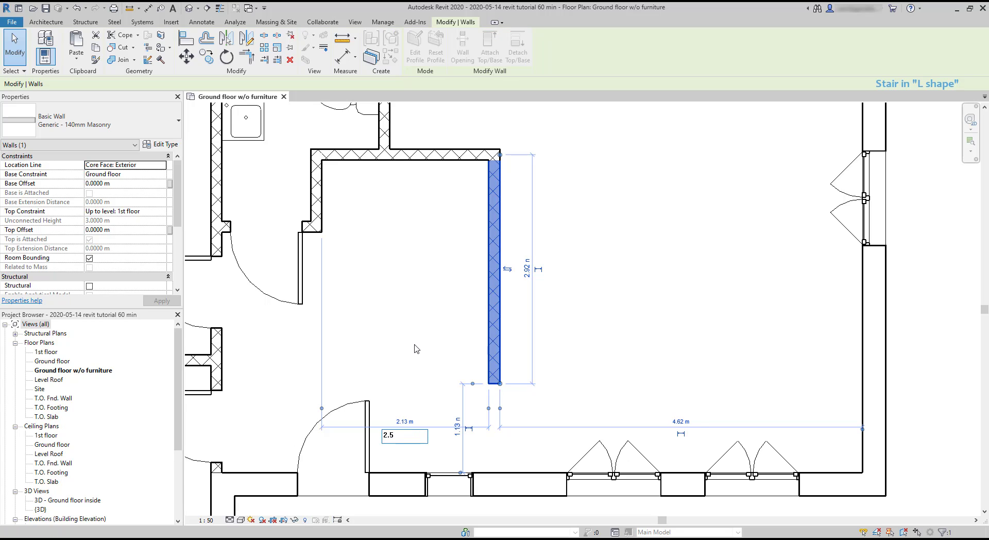
key("Return")
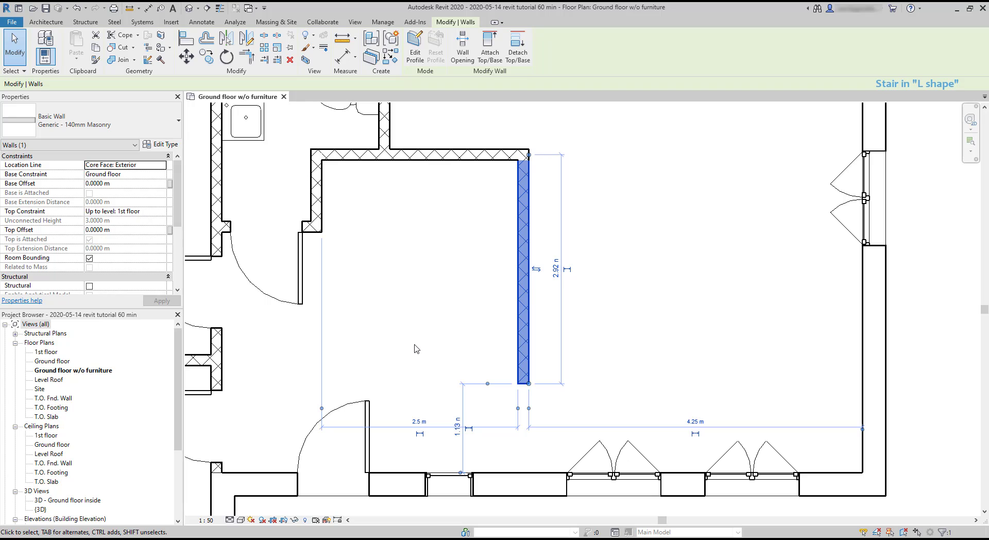
left_click(421, 348)
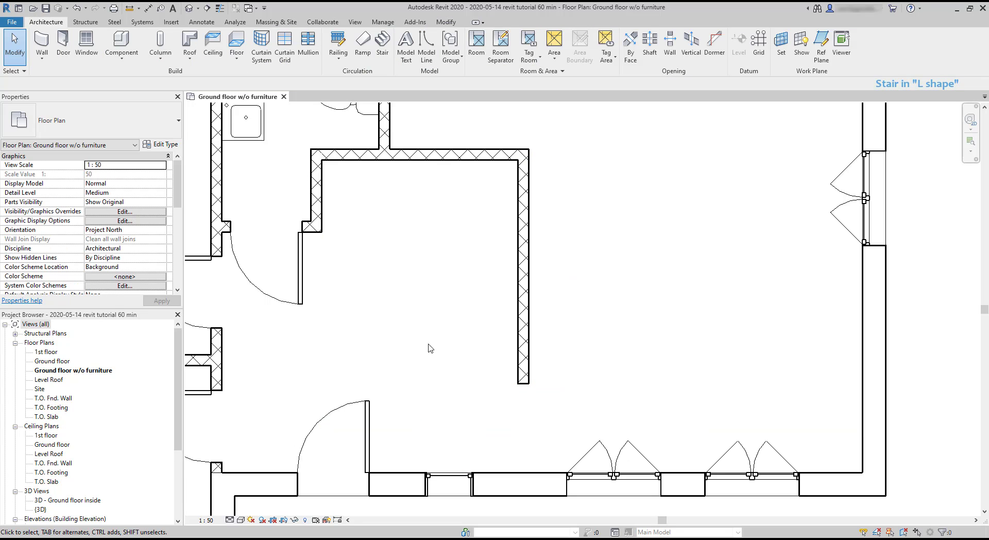
- Sketch a Run: Right L-stair, nine risers up the right wall, then left along the top wall
left_click(381, 47)
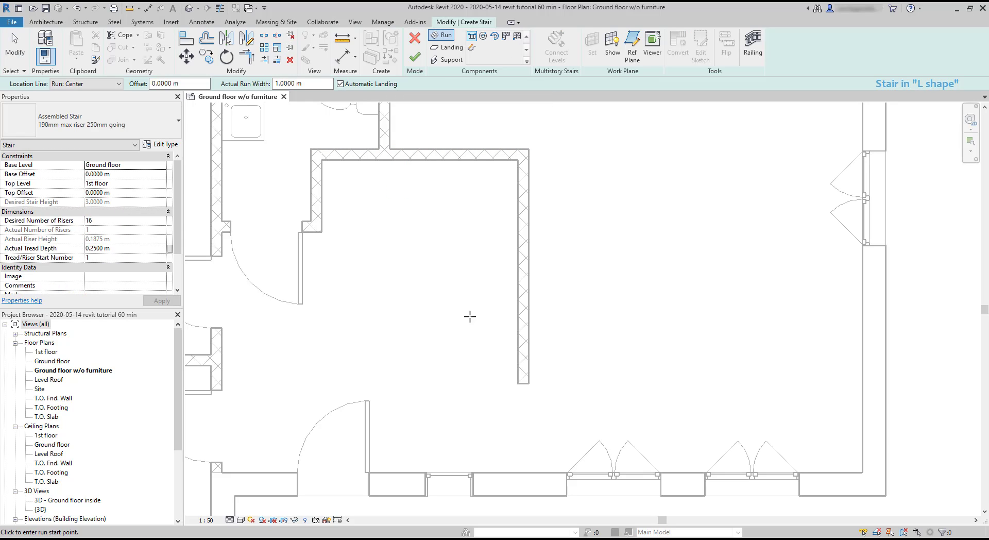
left_click(95, 83)
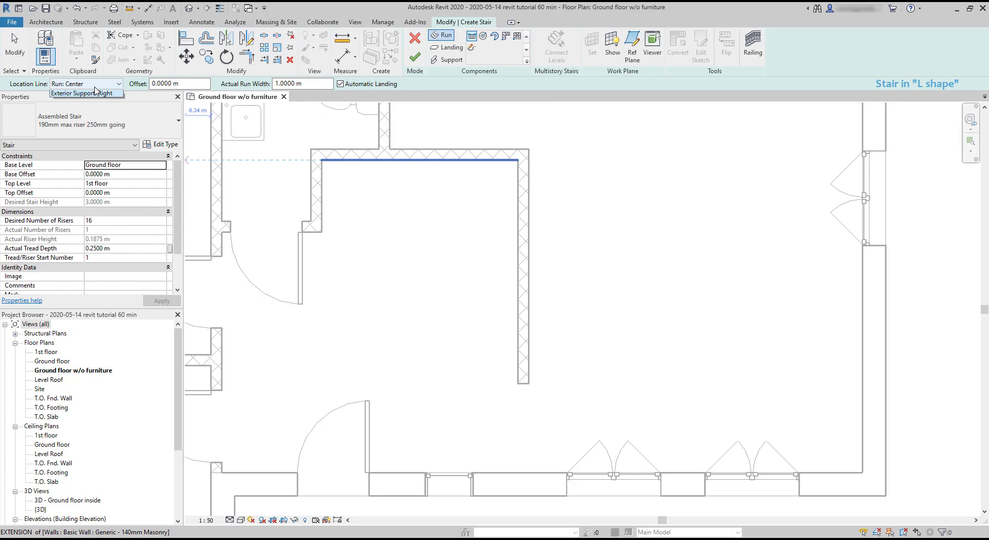
left_click(66, 117)
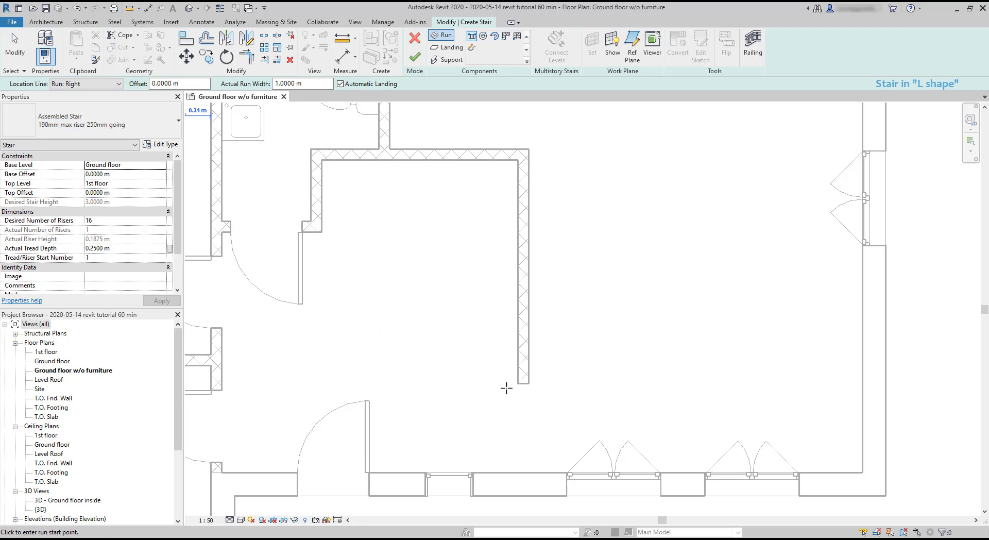
left_click(518, 383)
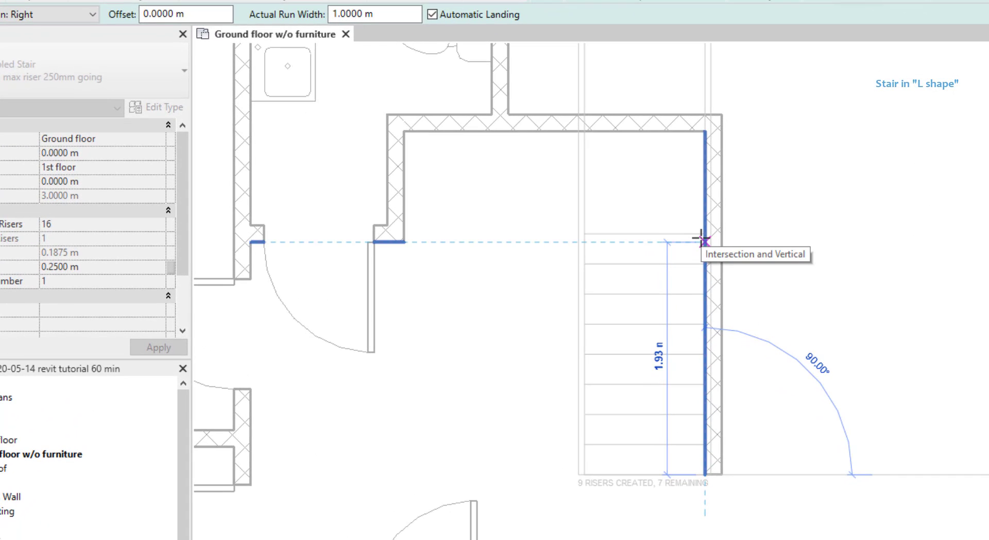
left_click(701, 240)
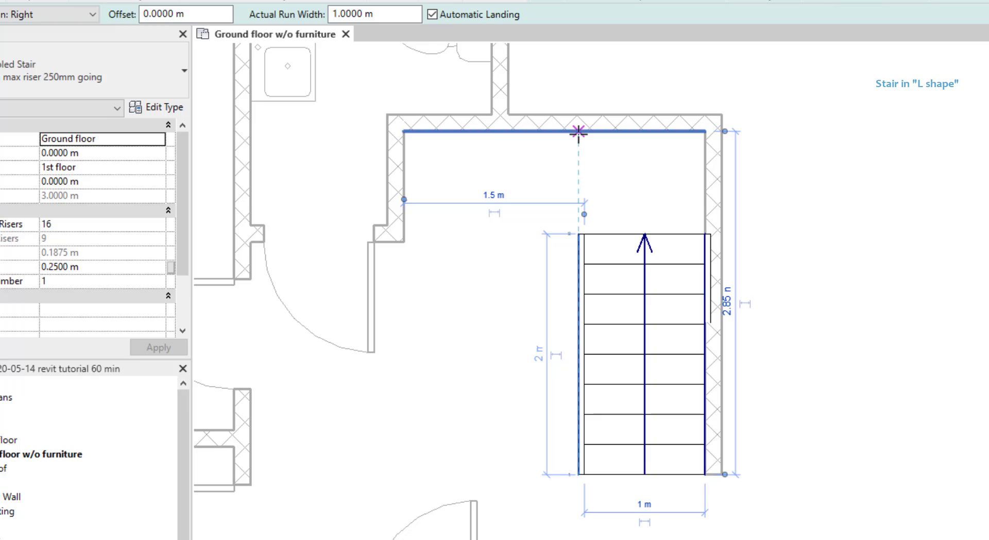
left_click(578, 132)
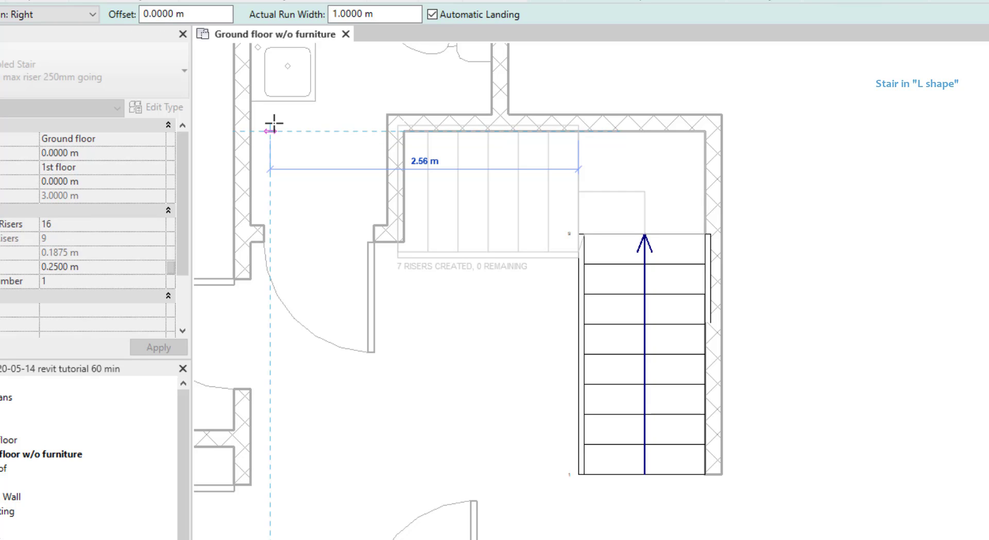
left_click(274, 123)
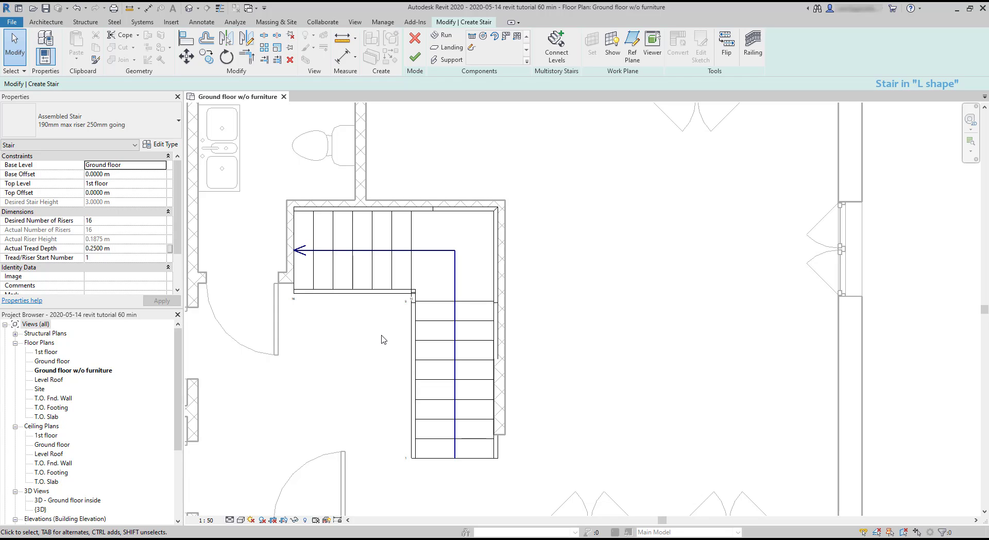
- Move the lower run up with MV so its top corner meets the wall line
key("m")
key("v")
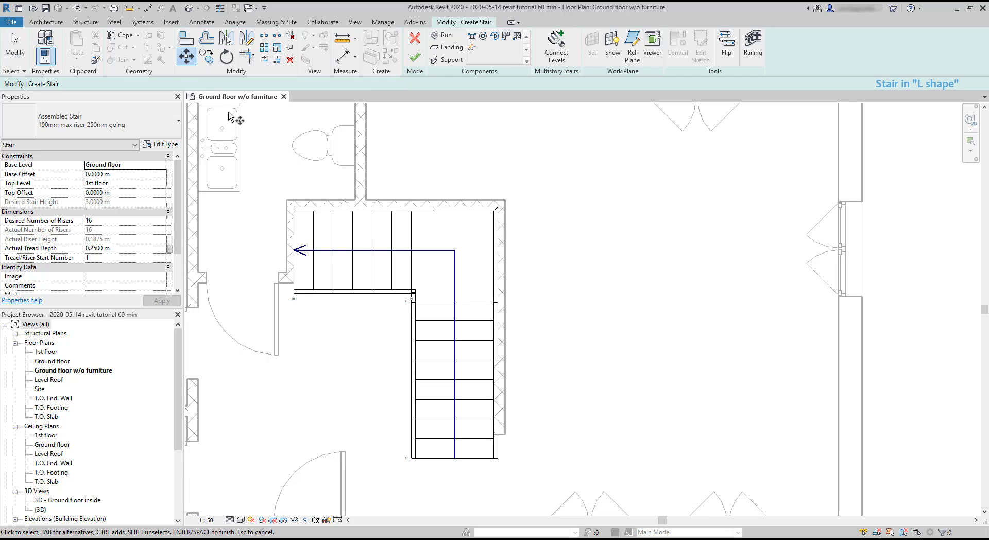
left_click(424, 319)
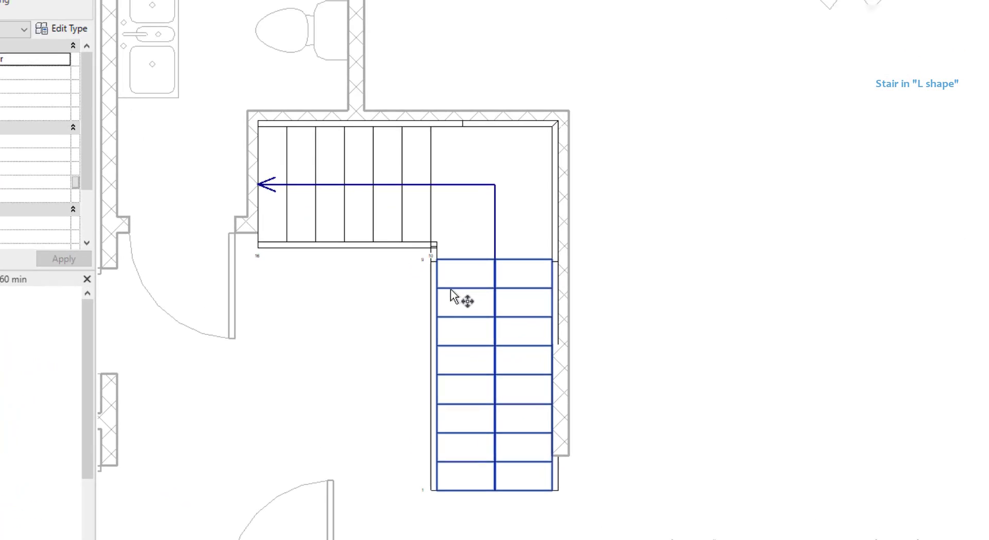
left_click(451, 289)
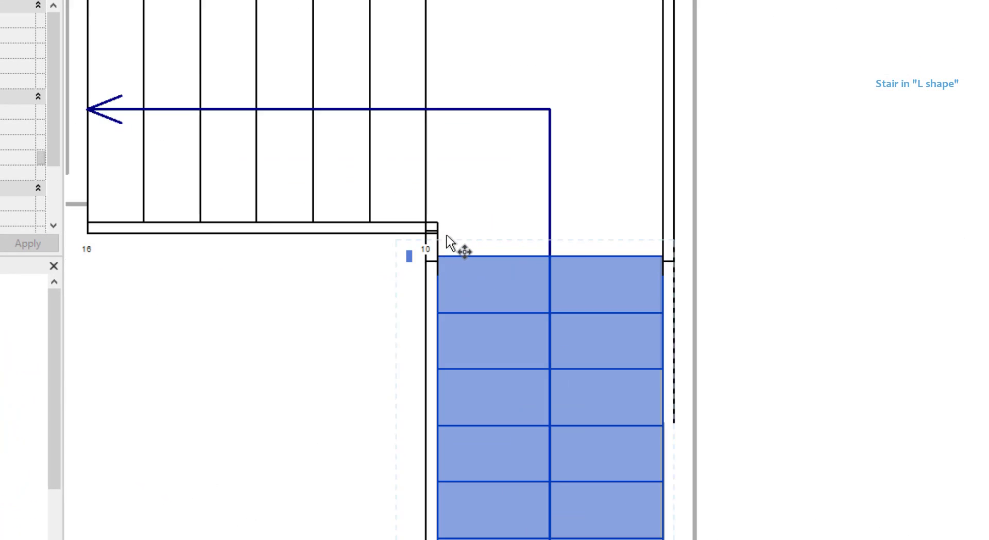
left_click(433, 266)
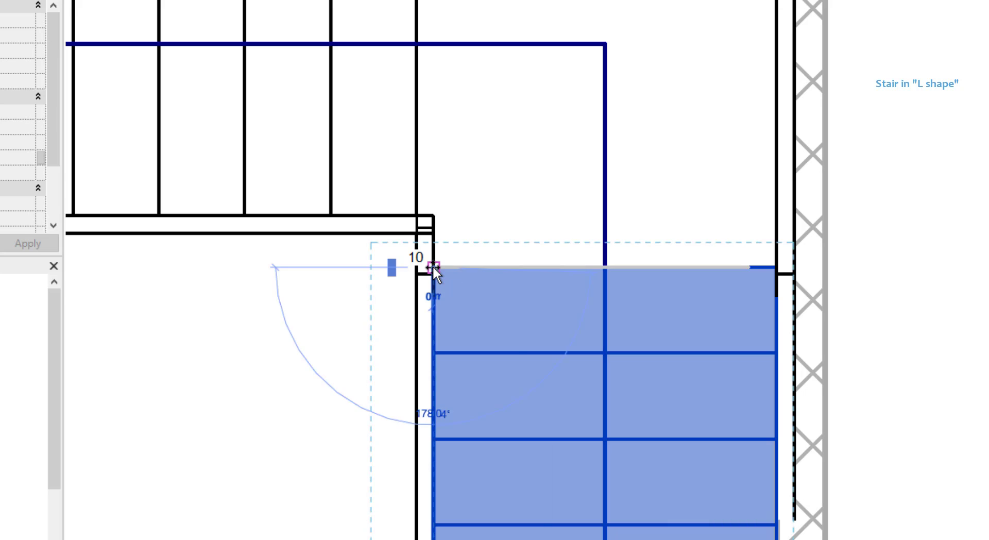
left_click(433, 235)
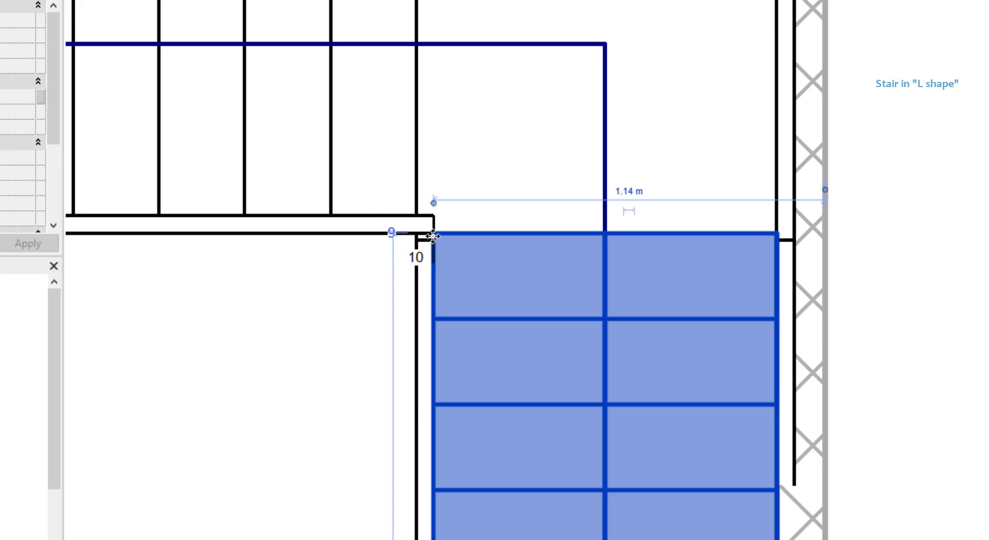
left_click(346, 314)
scroll(348, 309, "down", 3)
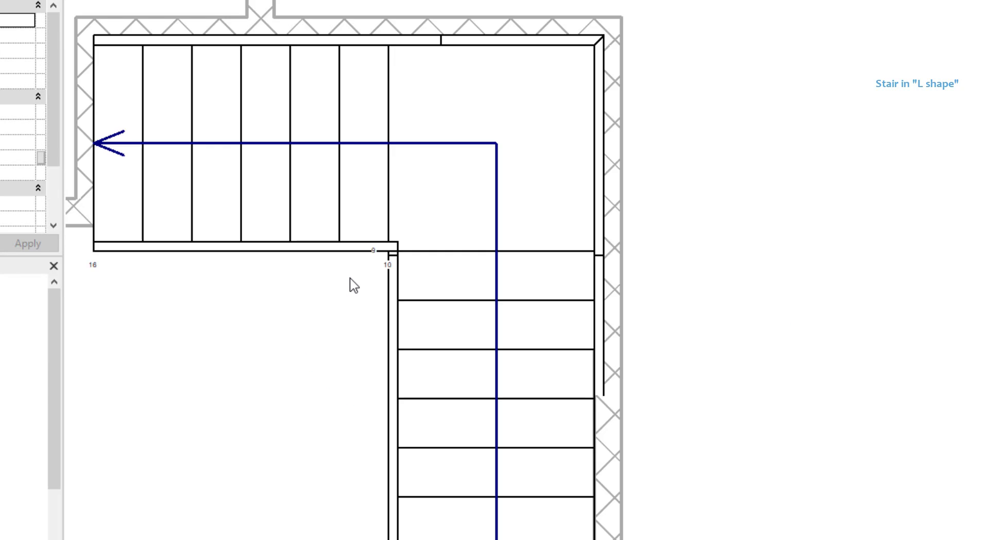
scroll(353, 285, "down", 2)
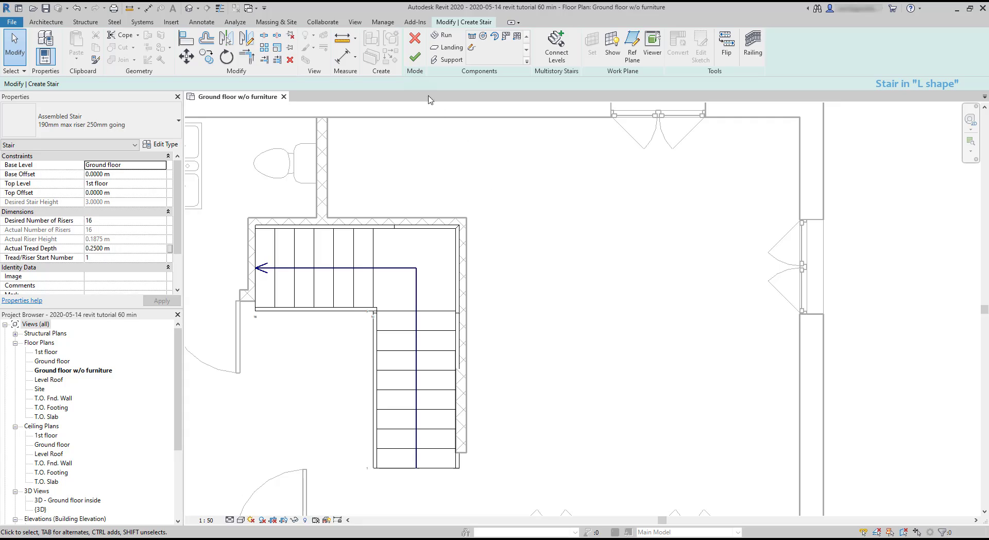
- Finish the L-shaped stair sketch and drag the stair left and down in the plan
left_click(414, 56)
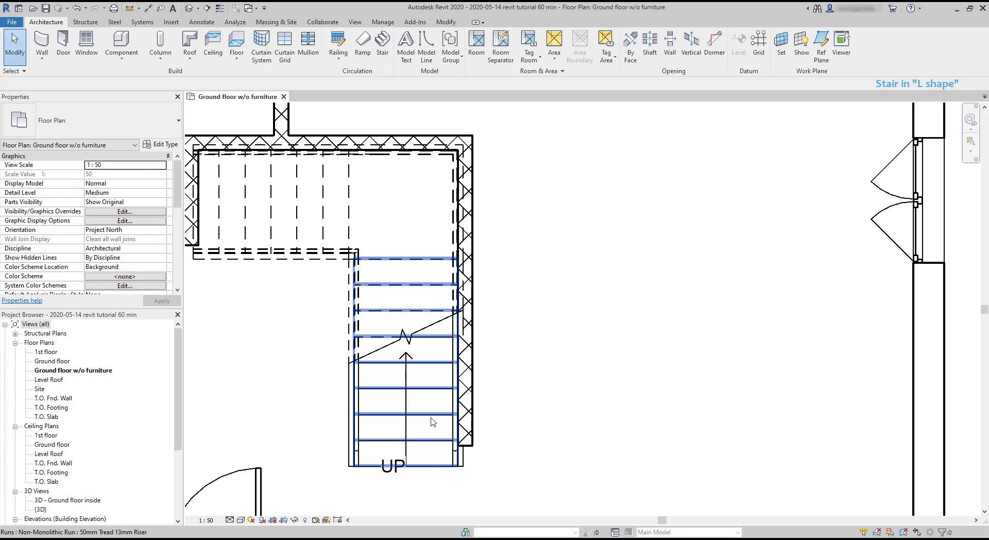
left_click(427, 362)
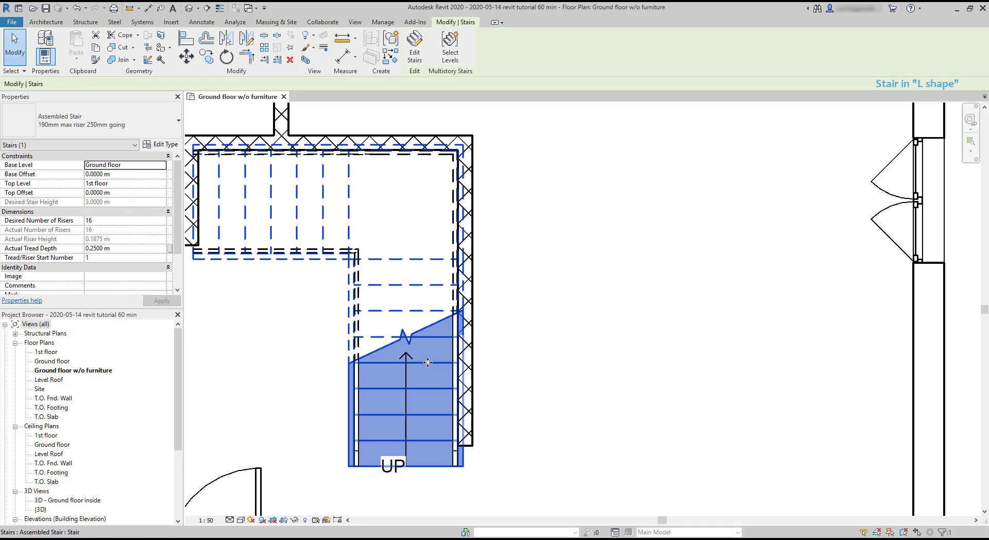
left_click_drag(426, 362, 382, 412)
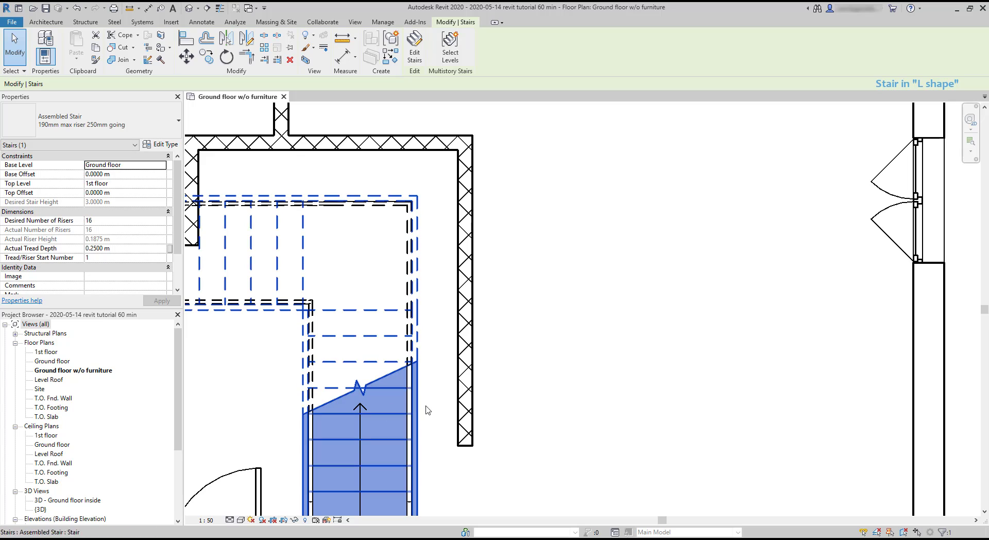
left_click(431, 409)
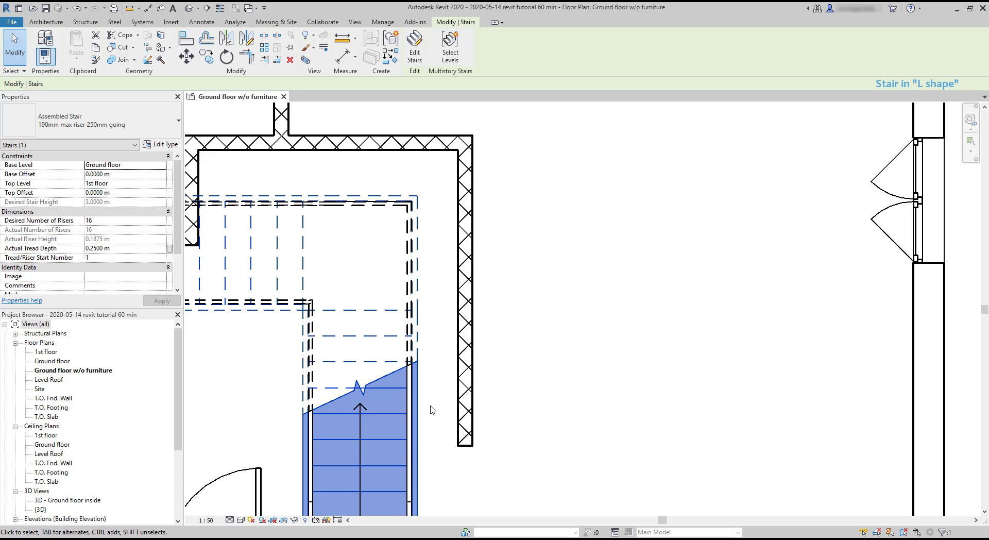
- Align the stair's right edge to the right wall's inner face and lock it
left_click(181, 43)
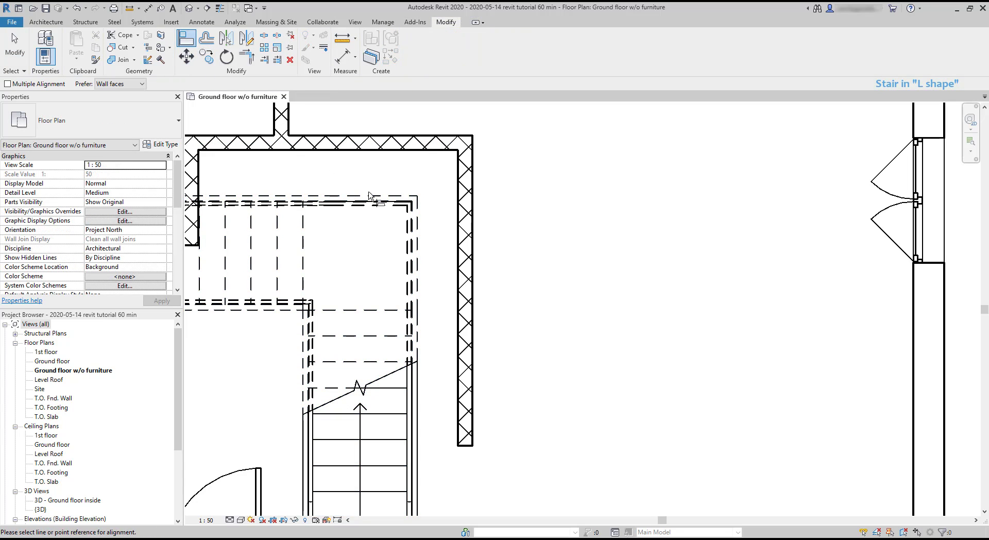
left_click(456, 273)
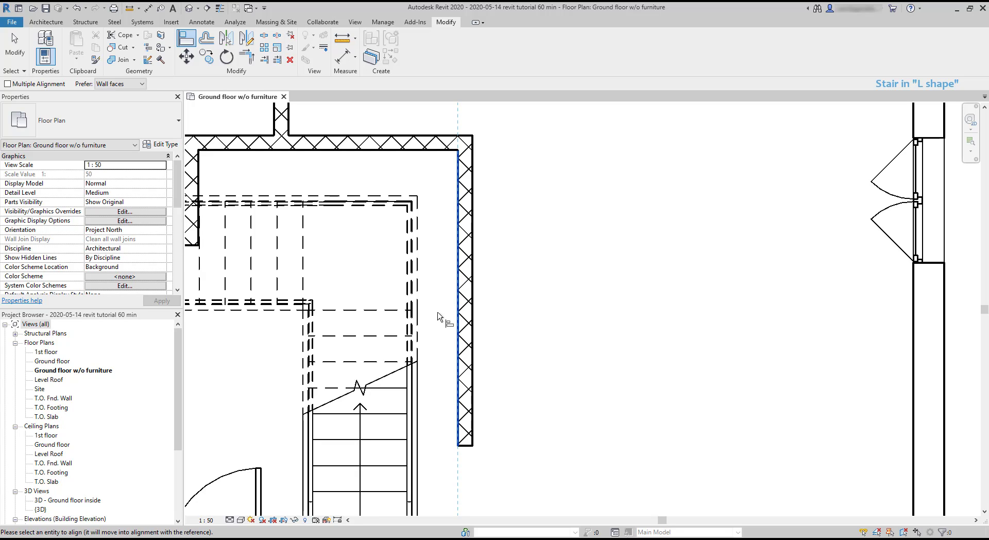
left_click(417, 382)
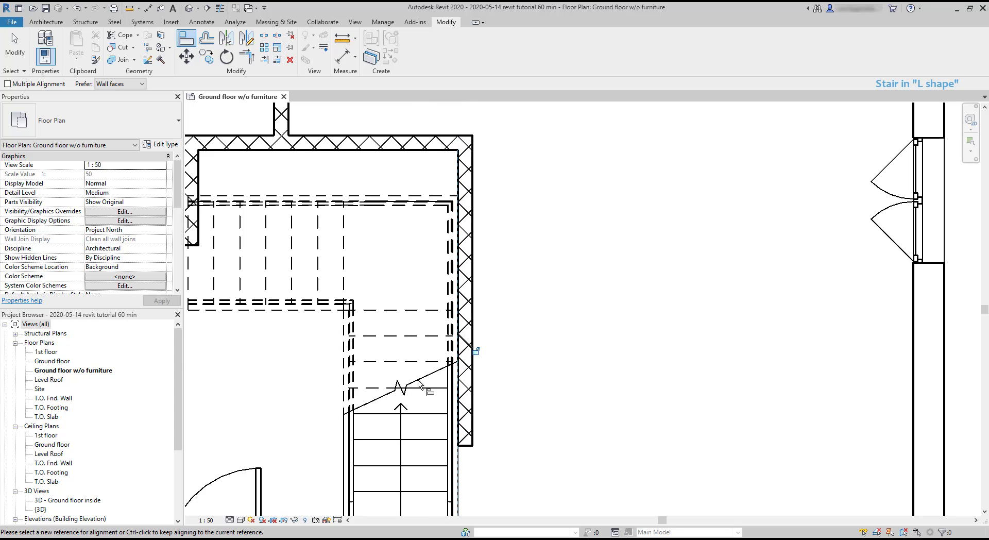
scroll(616, 322, "down", 3)
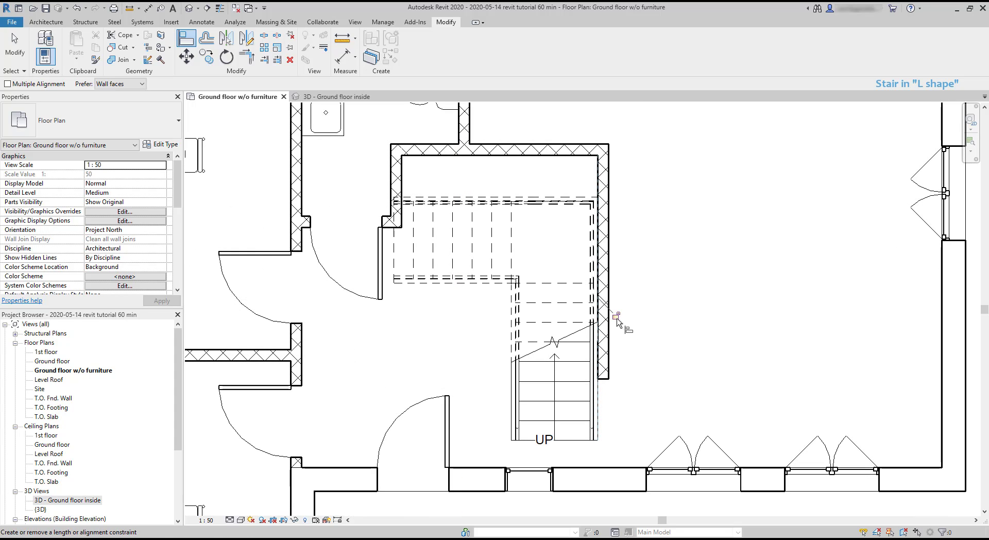
left_click(616, 317)
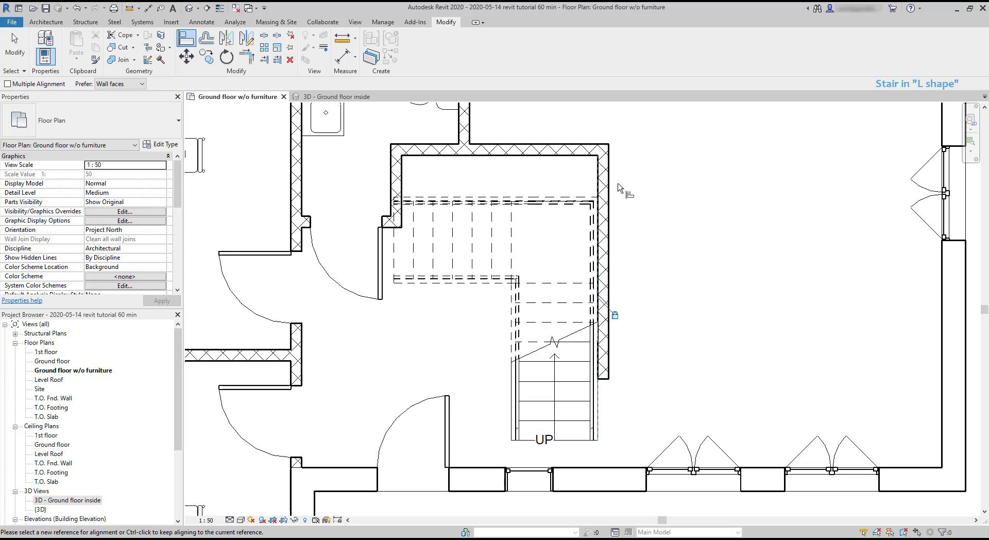
- Align the stair's top edge to the top wall's inner face
left_click(588, 160)
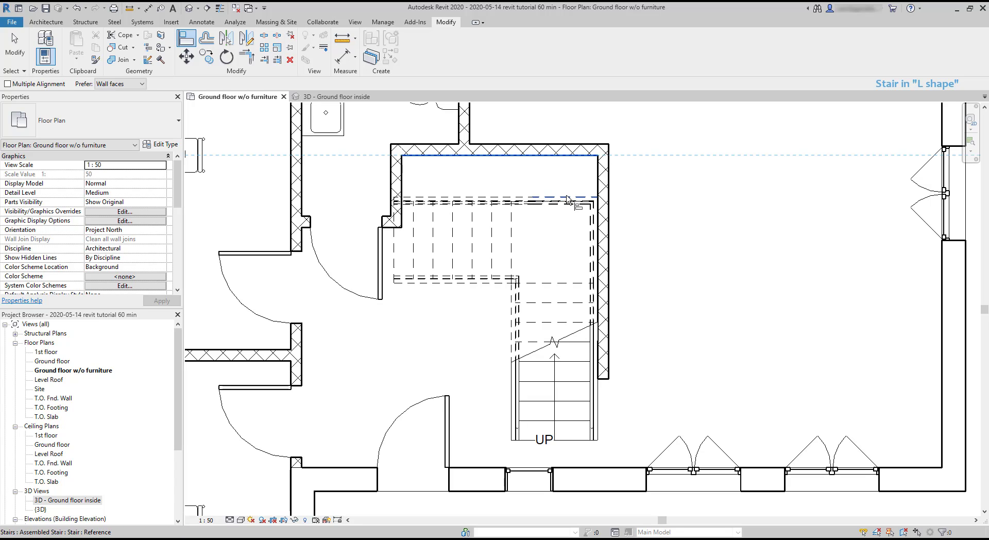
left_click(566, 197)
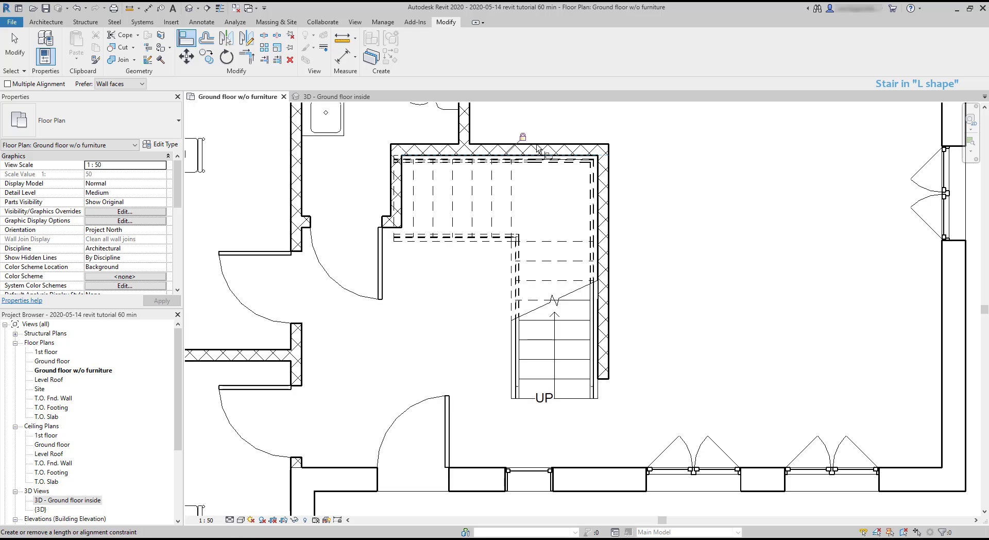
key("Escape")
key("Escape")
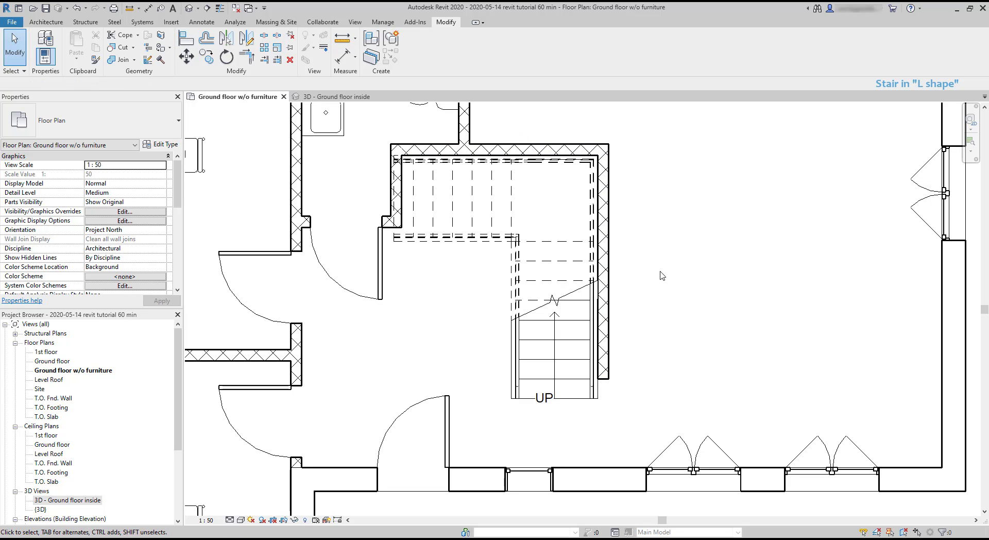
- Drag the right wall outward and the top wall down so the L-shaped stair adjusts
left_click(620, 278)
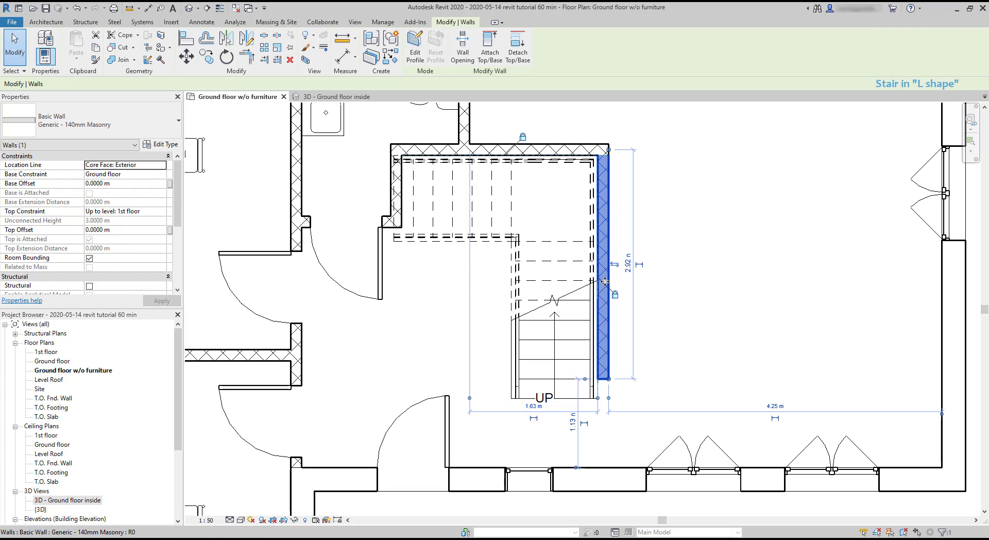
left_click_drag(619, 278, 692, 278)
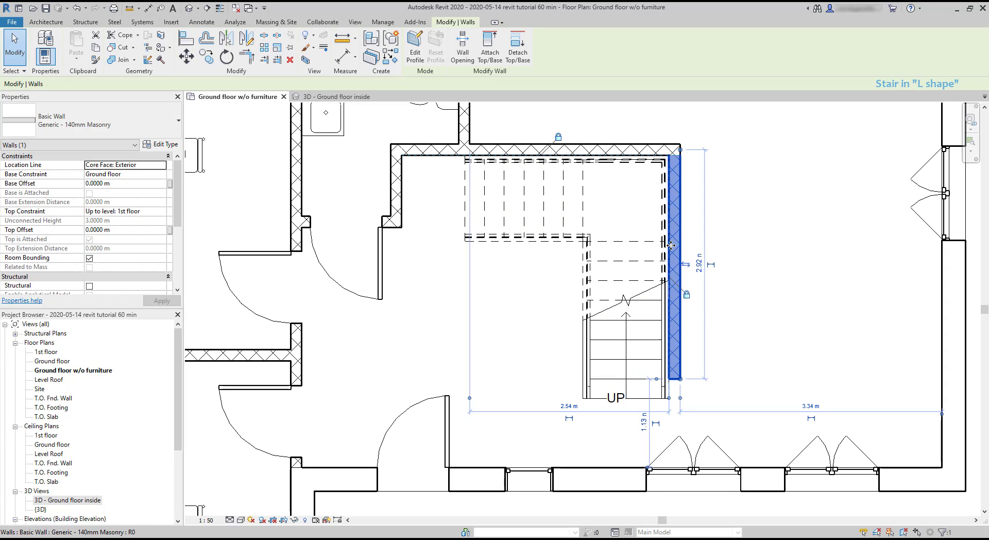
left_click(593, 154)
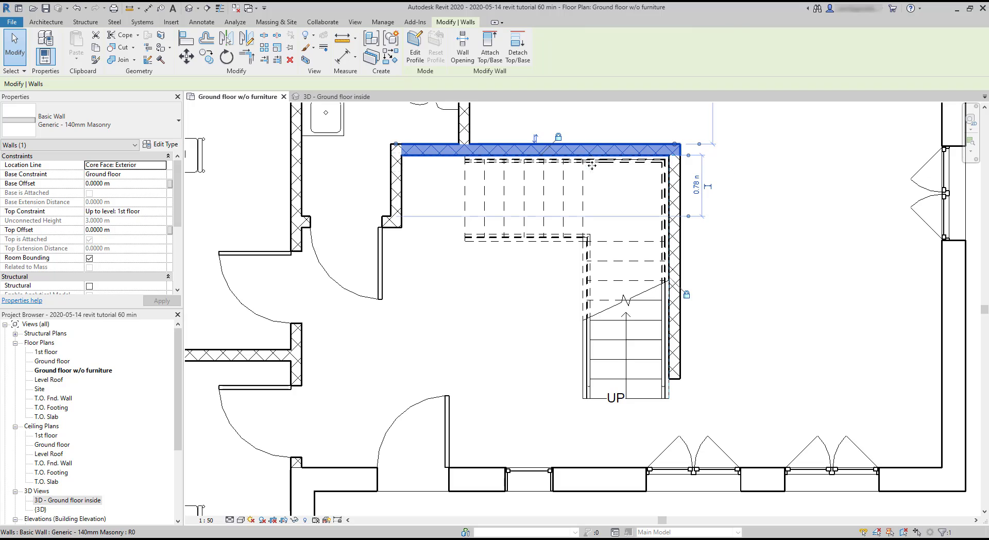
left_click_drag(593, 154, 594, 178)
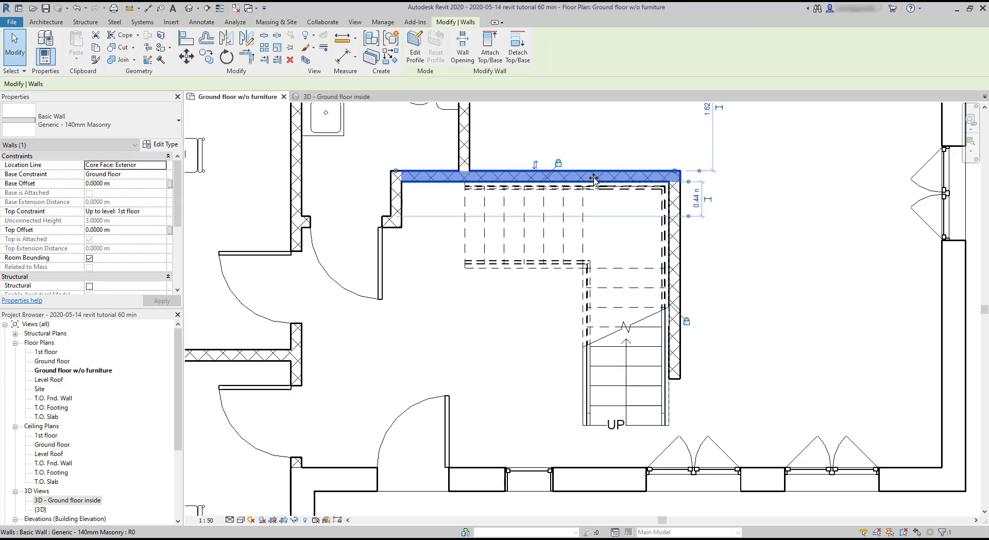
left_click(819, 241)
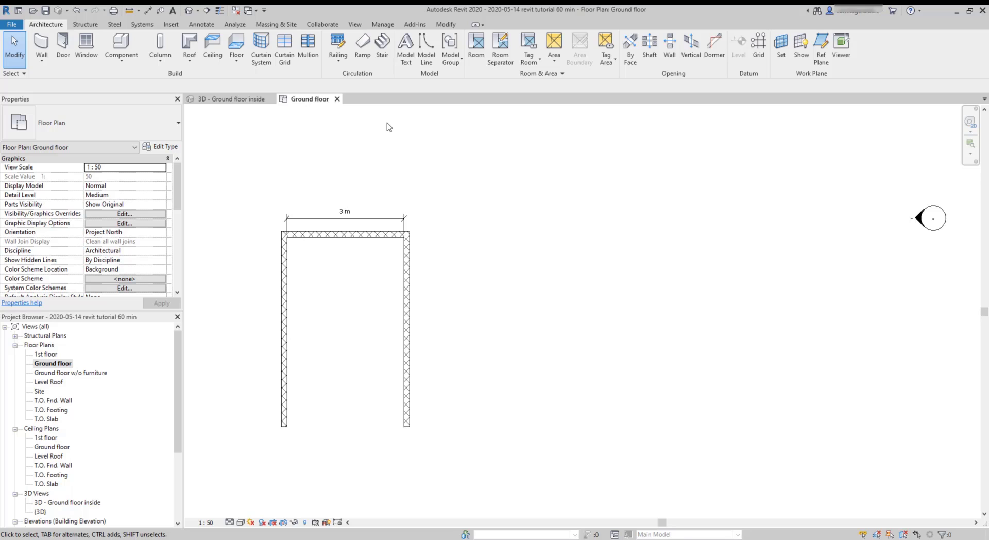
- Sketch an 8-riser run upward and a parallel 8-riser run downward, joined by a landing
left_click(382, 45)
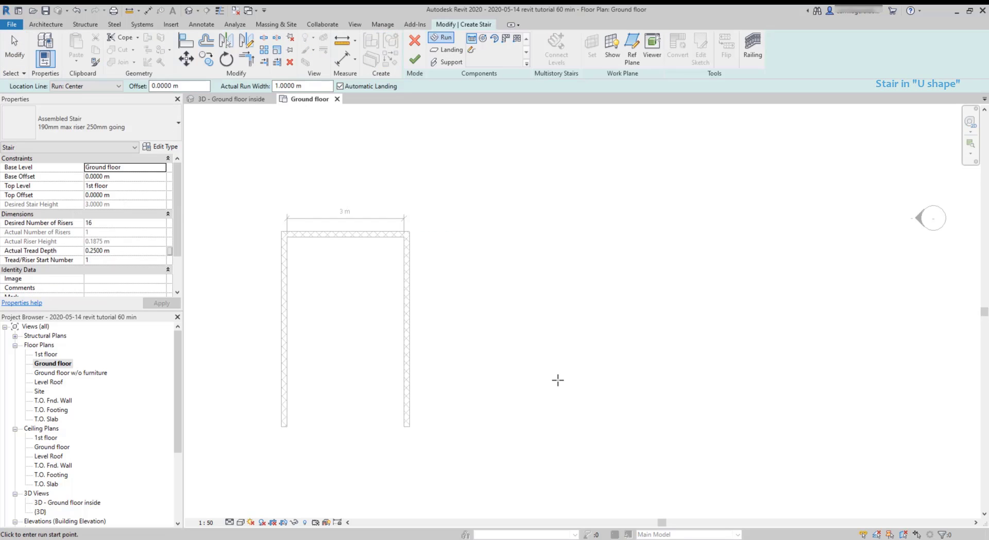
left_click(558, 379)
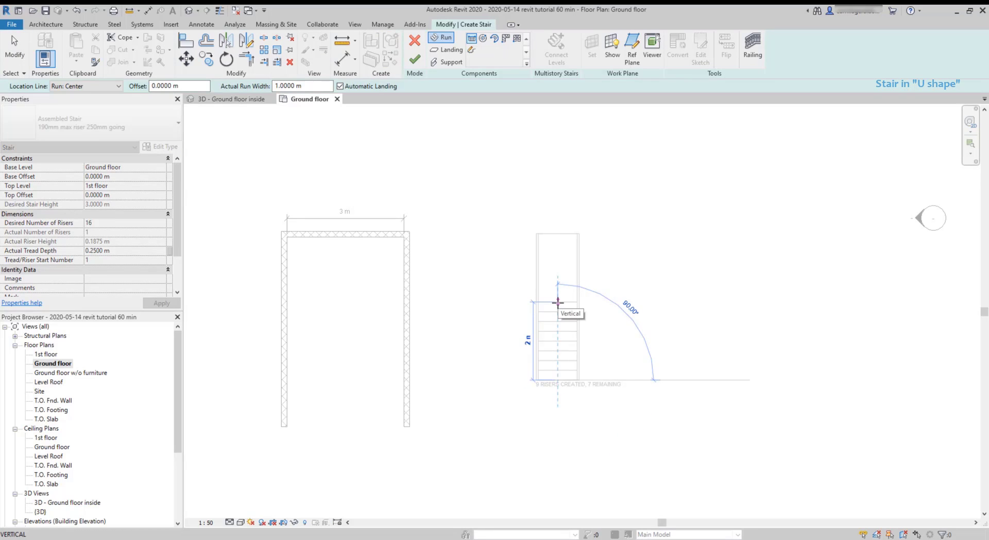
scroll(557, 304, "up", 2)
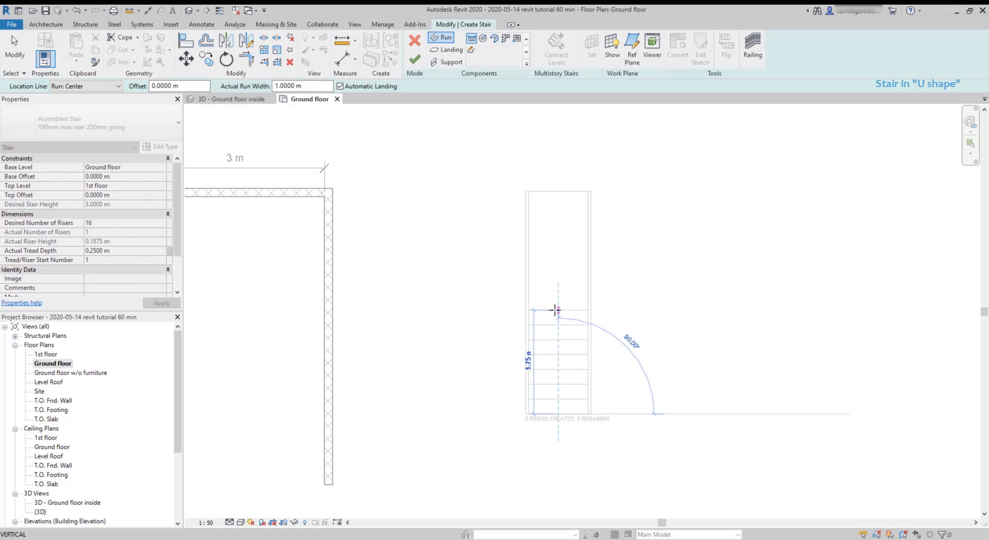
left_click(557, 309)
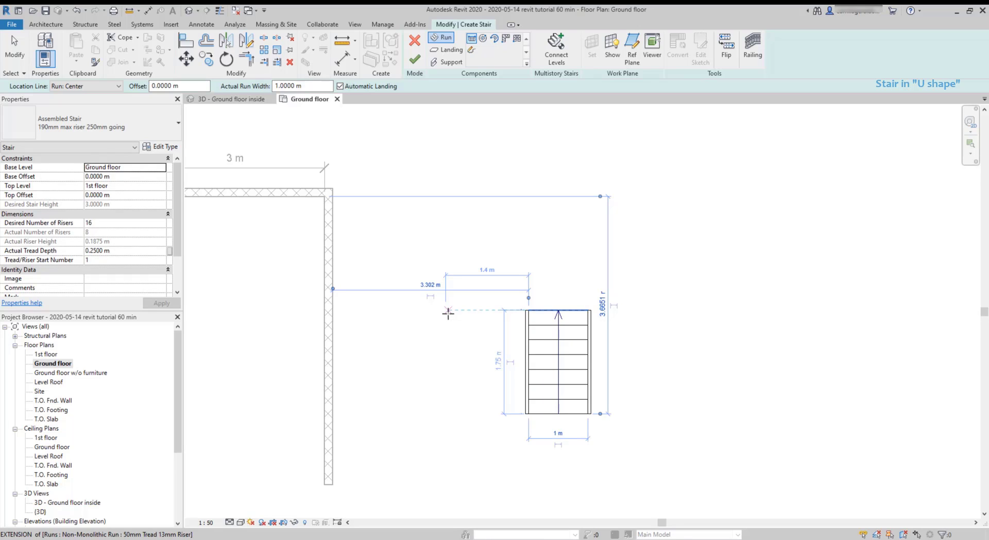
left_click(446, 310)
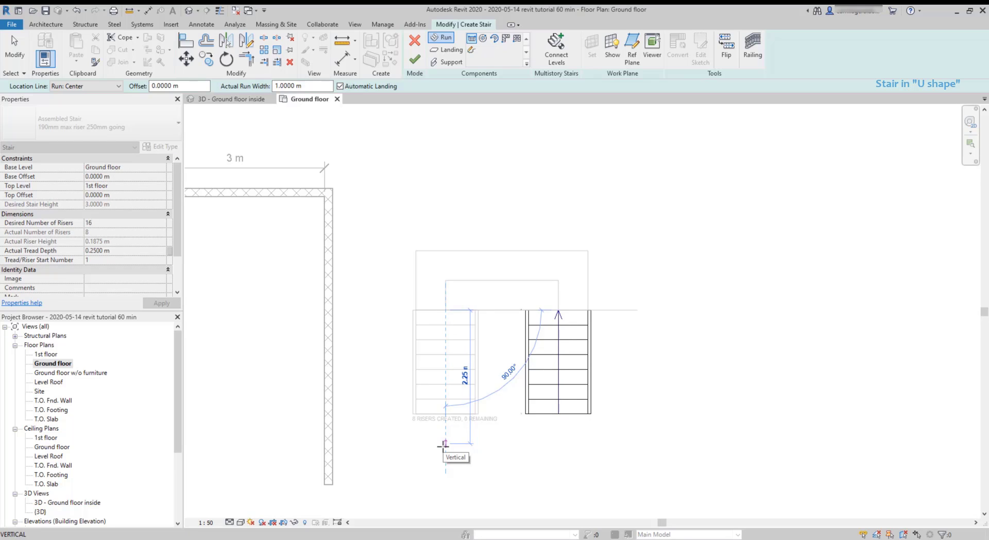
left_click(444, 444)
key("Escape")
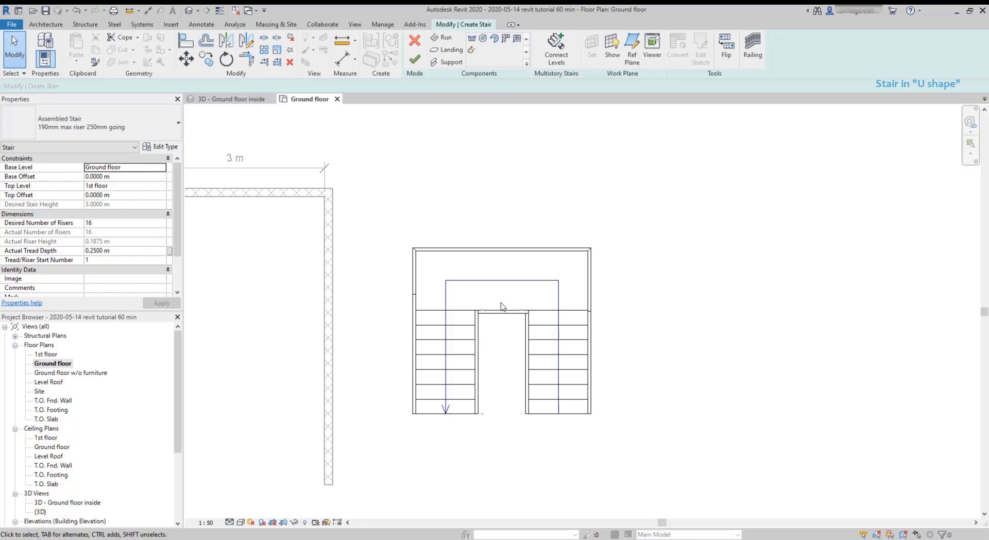
scroll(661, 303, "down", 2)
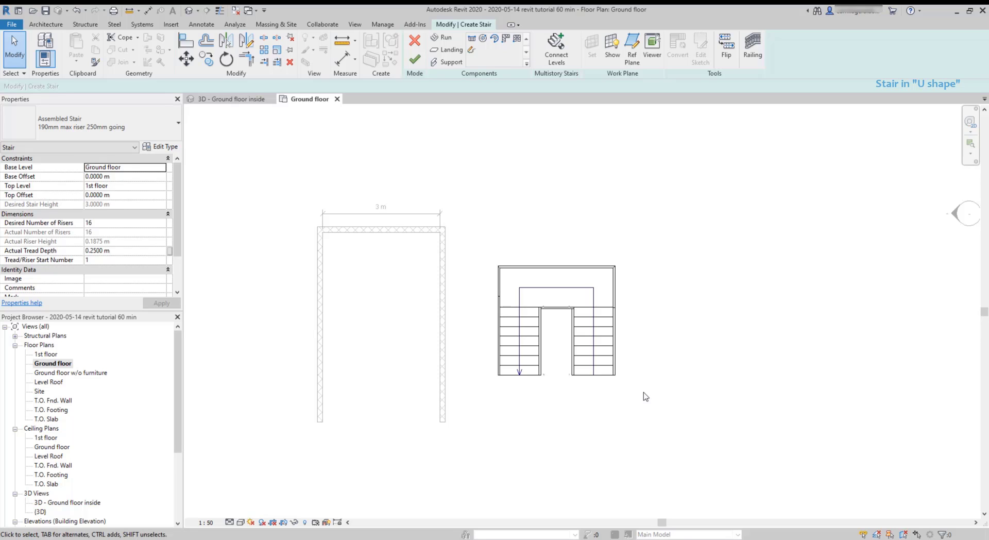
- Move the whole U-shaped stair sketch into the enclosure, snapped just below the top wall
left_click_drag(654, 403, 469, 247)
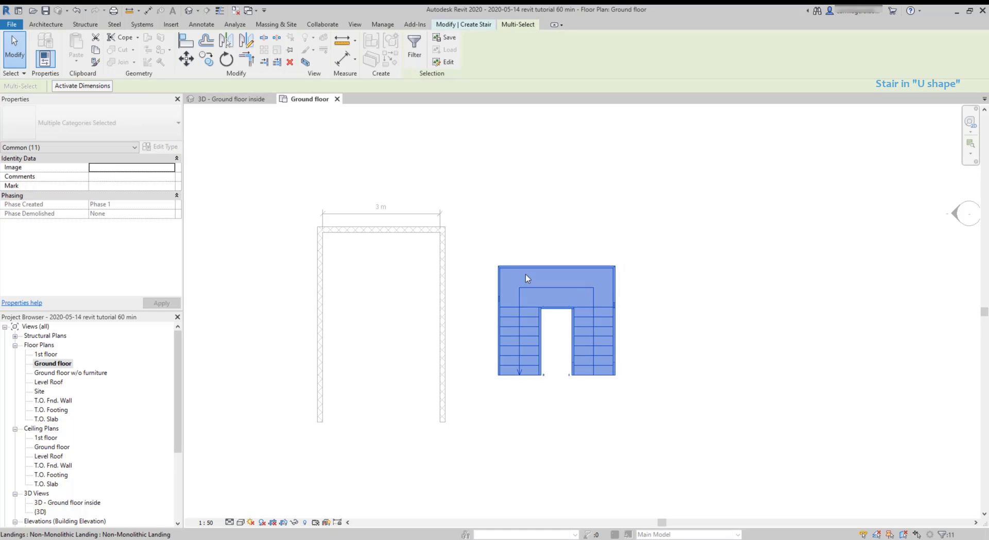
left_click_drag(530, 270, 358, 243)
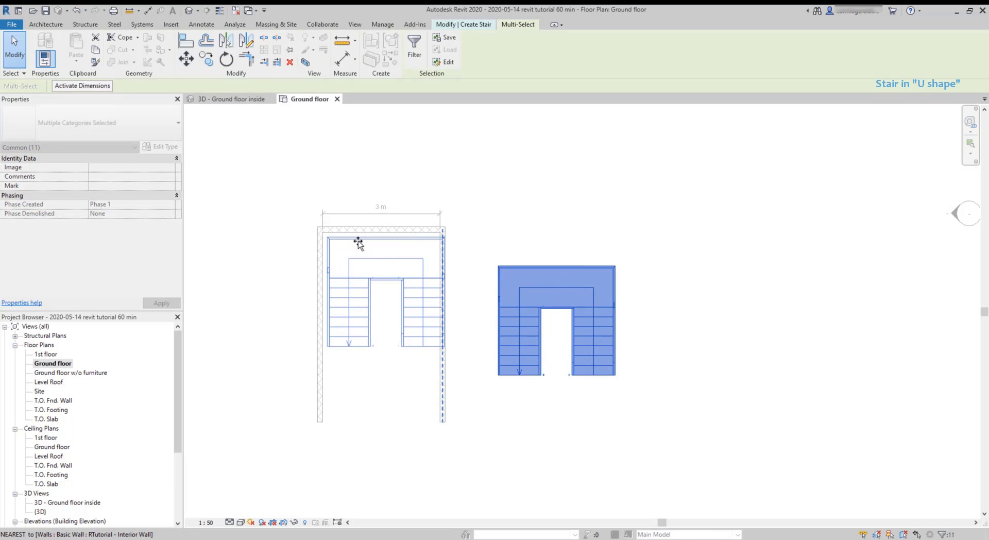
left_click_drag(358, 243, 362, 240)
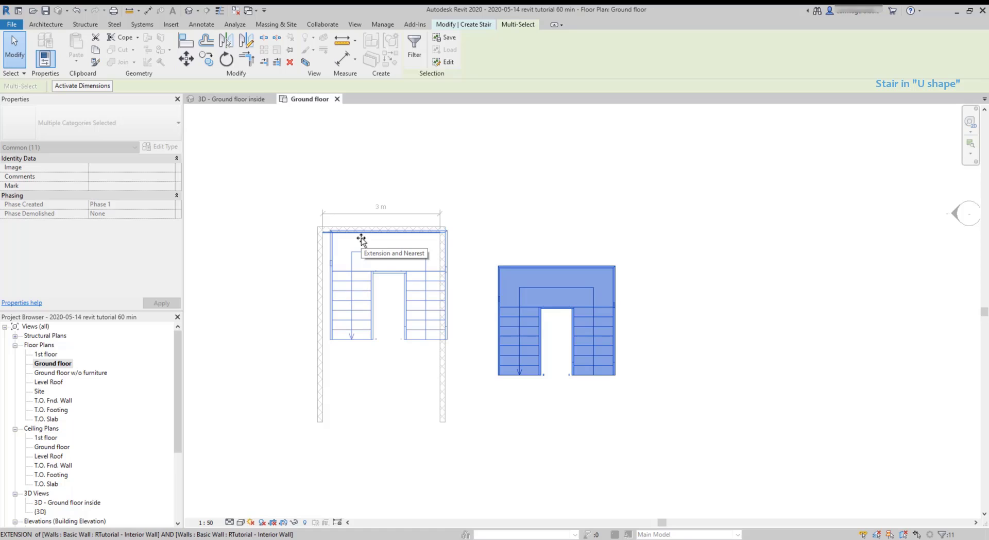
left_click_drag(361, 239, 367, 245)
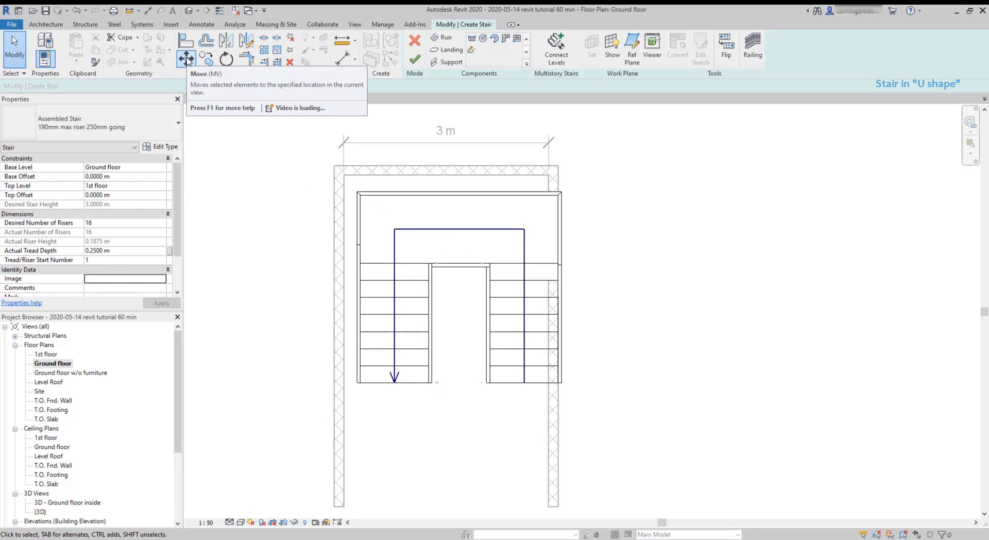
- Move the left stair run flush against the left wall face
left_click(186, 60)
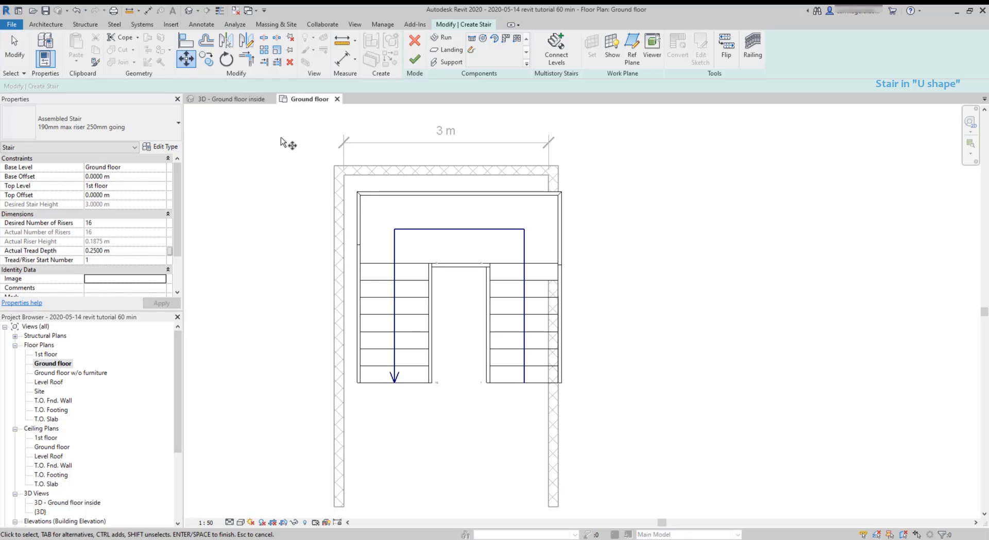
left_click(379, 317)
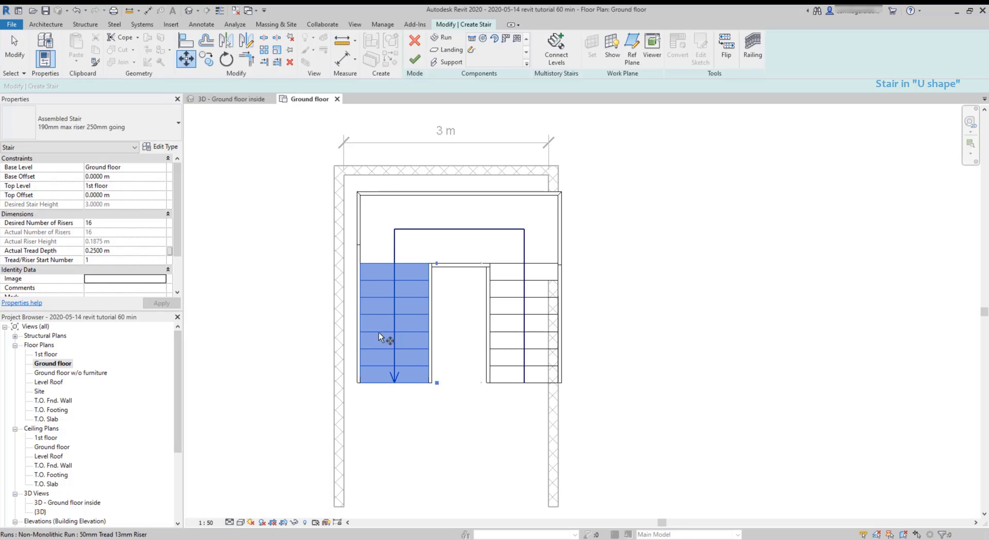
key("Return")
scroll(370, 397, "up", 3)
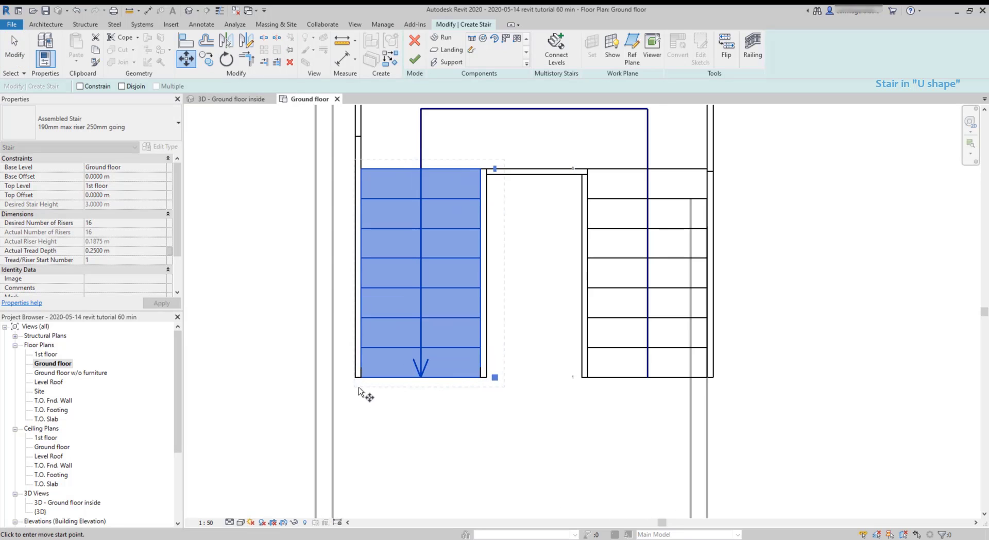
left_click(357, 377)
left_click(335, 377)
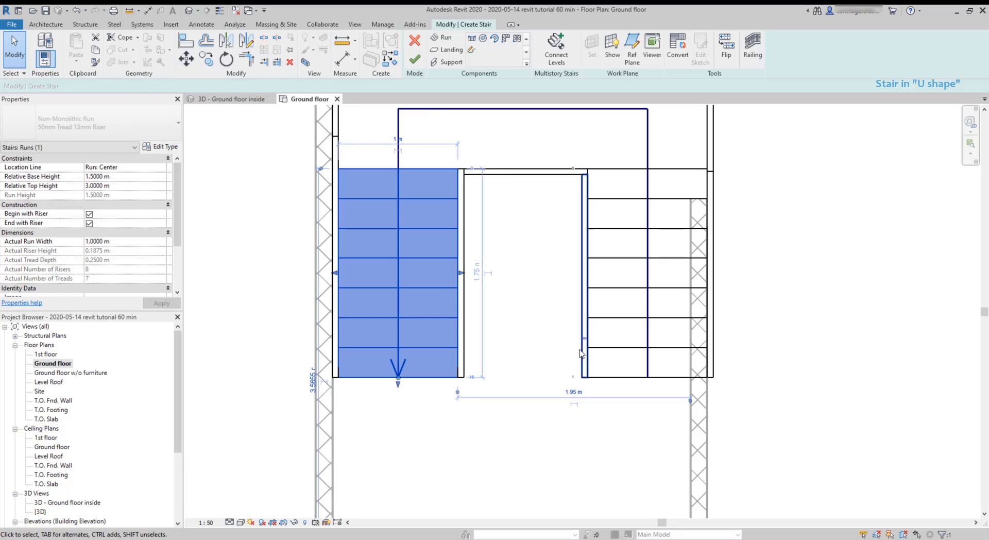
- Move the right stair run flush against the right wall face
left_click(608, 381)
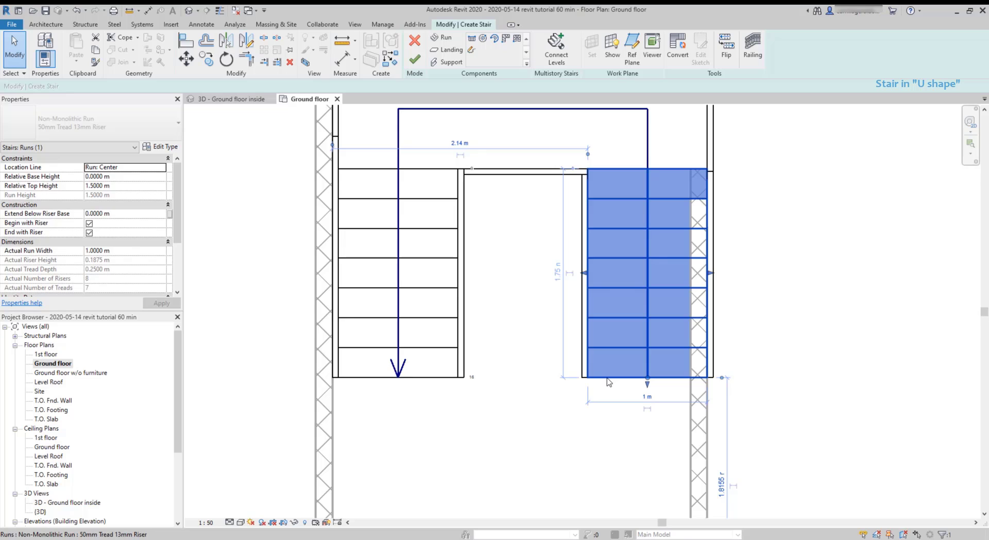
left_click(186, 61)
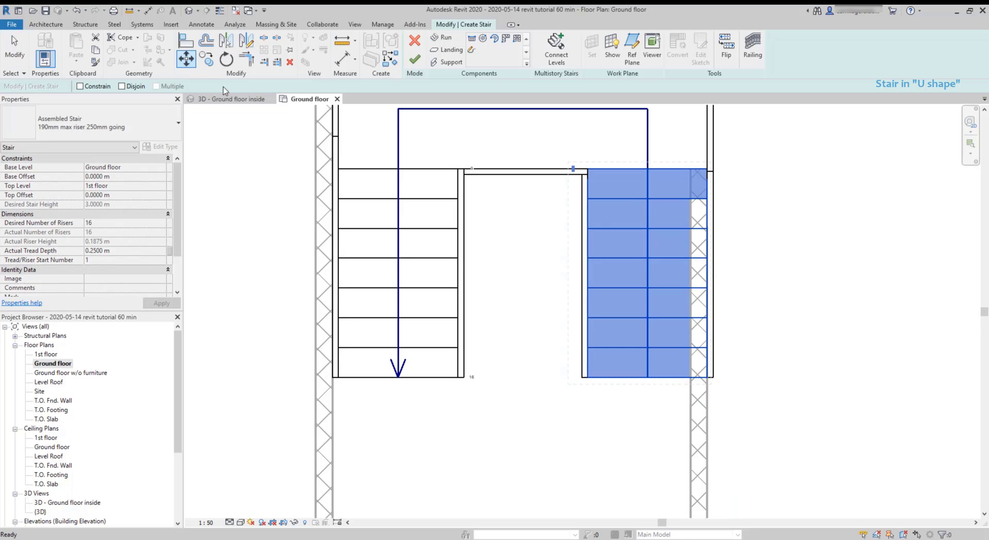
scroll(719, 386, "up", 3)
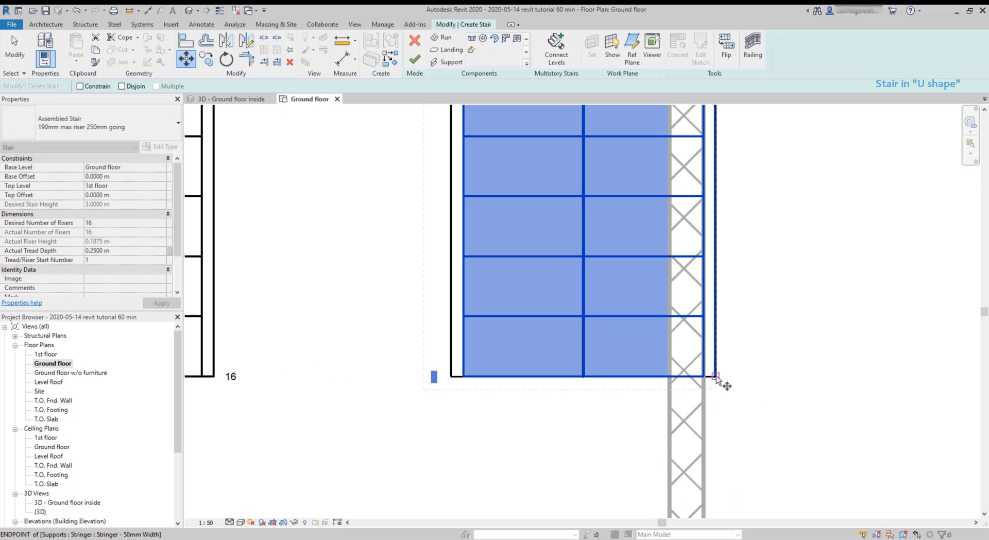
left_click(669, 380)
scroll(728, 362, "down", 2)
scroll(728, 362, "down", 2)
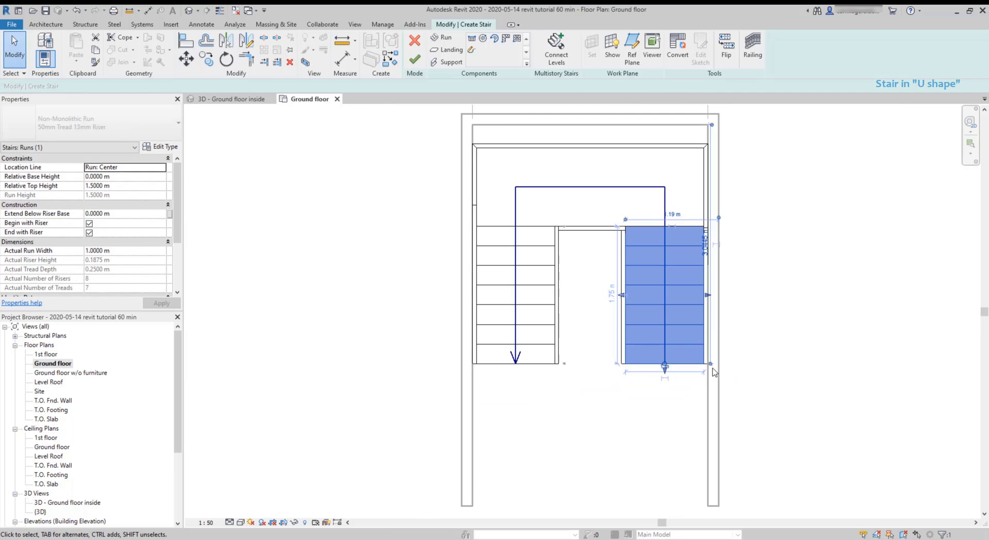
left_click(609, 412)
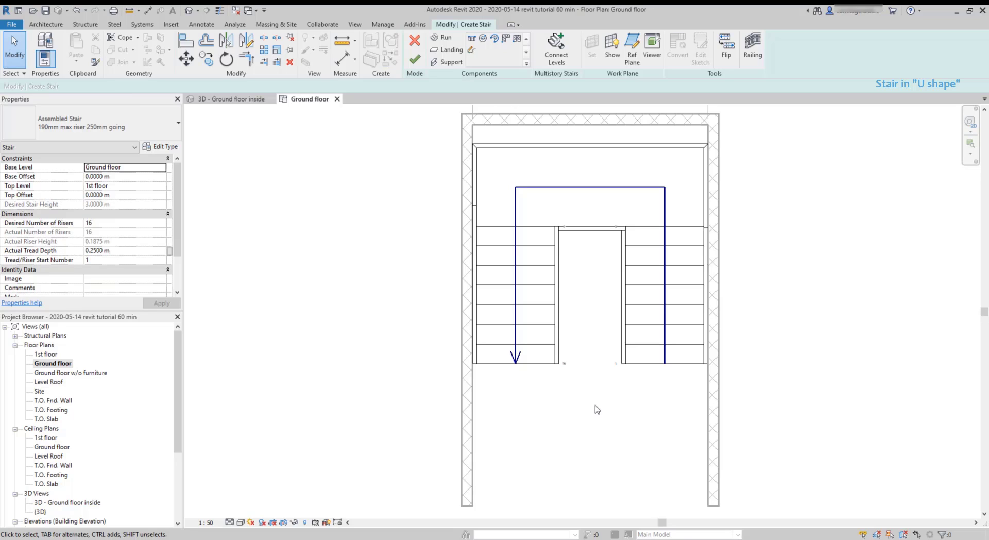
- Align the U-shaped stair's back edge to the back wall face, then finish the stair
left_click(190, 45)
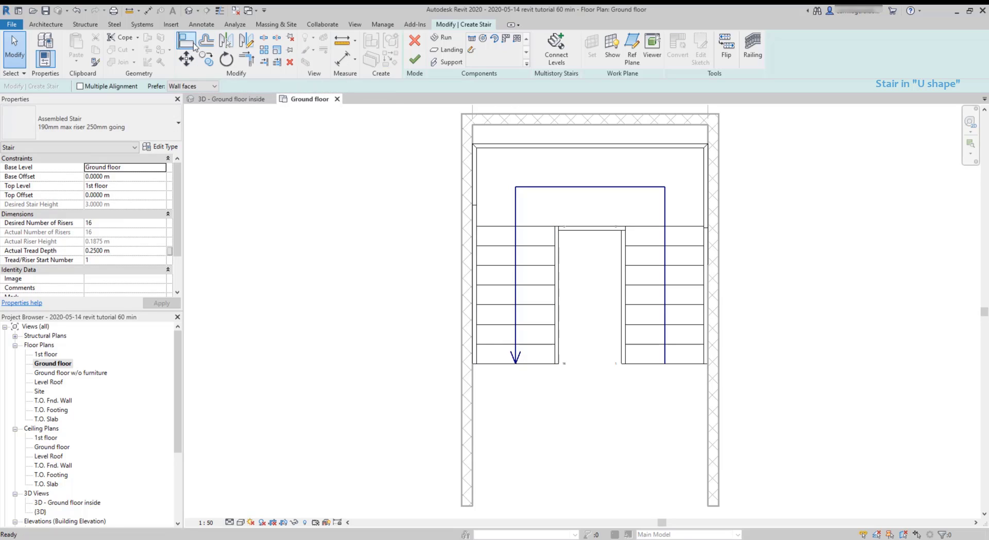
left_click(522, 127)
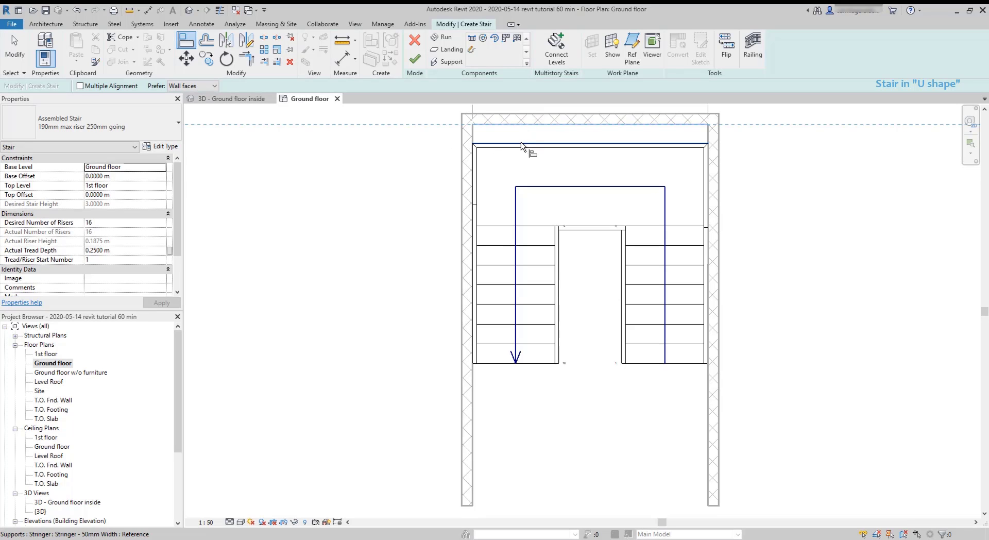
left_click(521, 145)
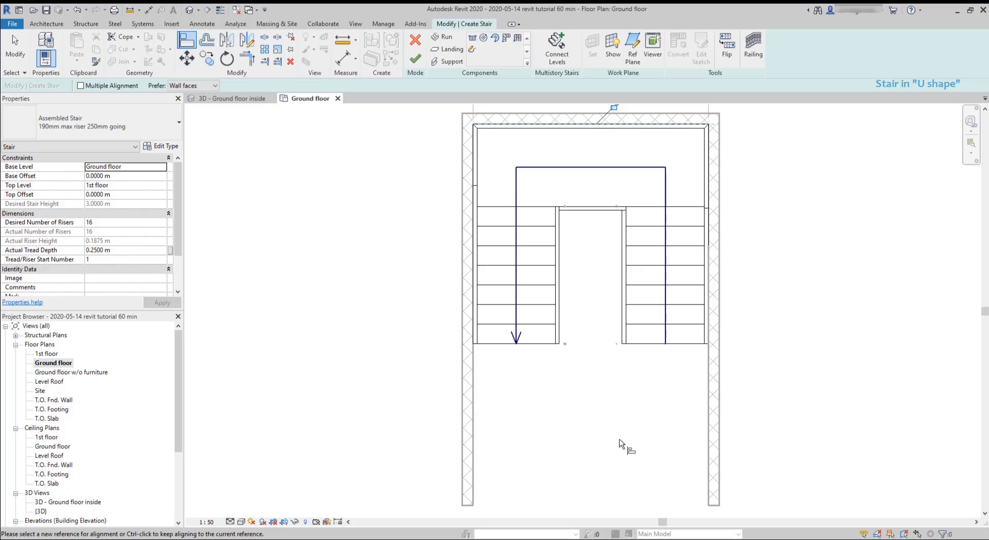
key("Escape")
scroll(623, 430, "down", 3)
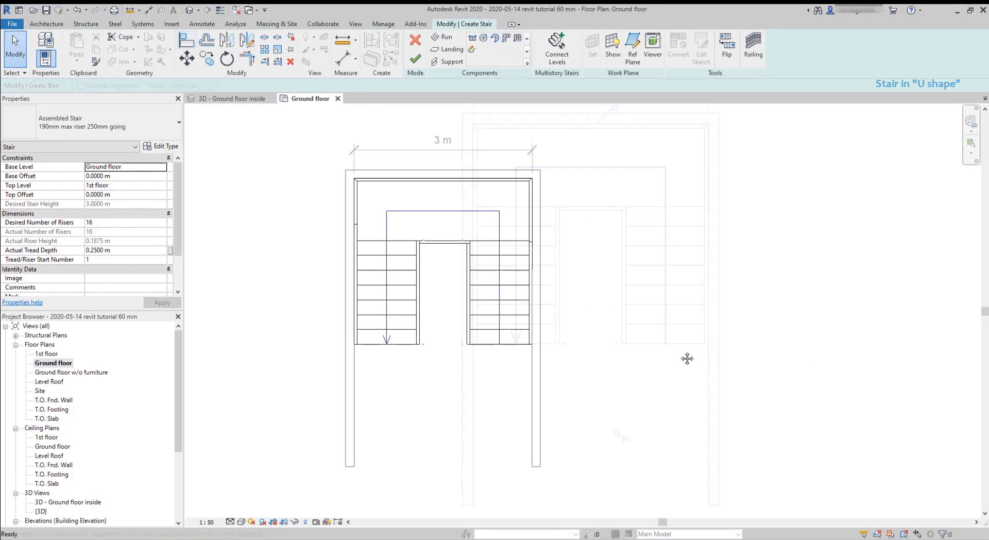
left_click(415, 58)
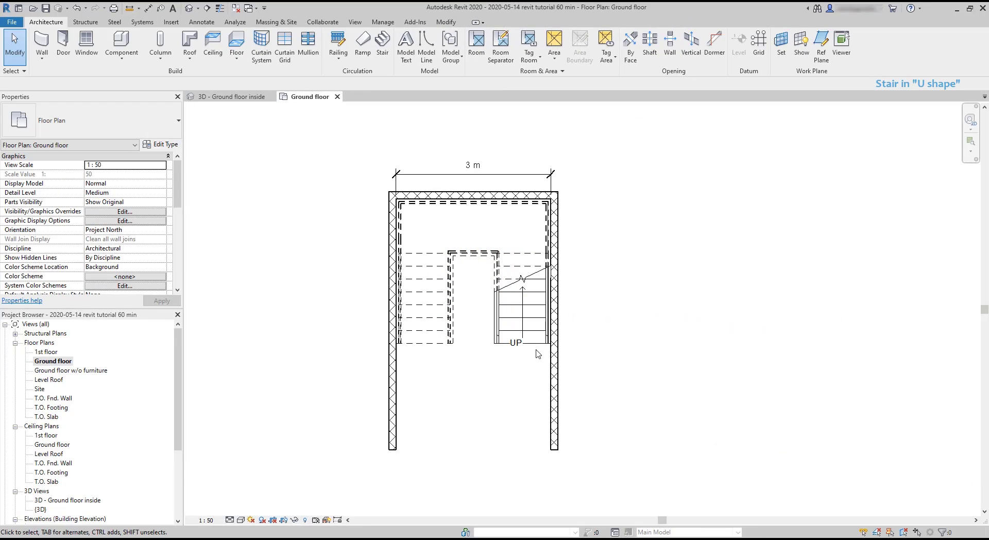
- Flip the U-shaped stair to climb the left run, dismiss the railing warning, and open Edit Type
left_click(533, 344)
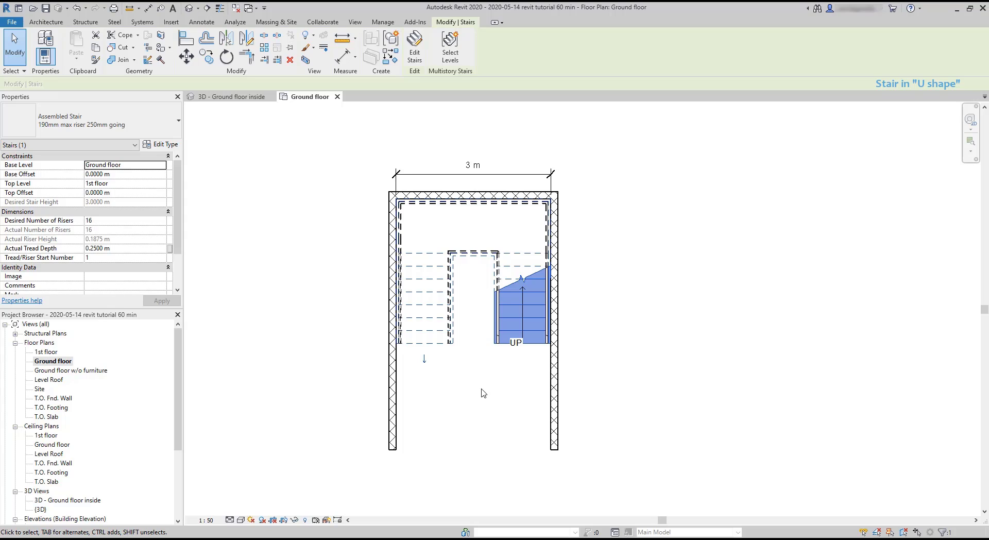
left_click(425, 358)
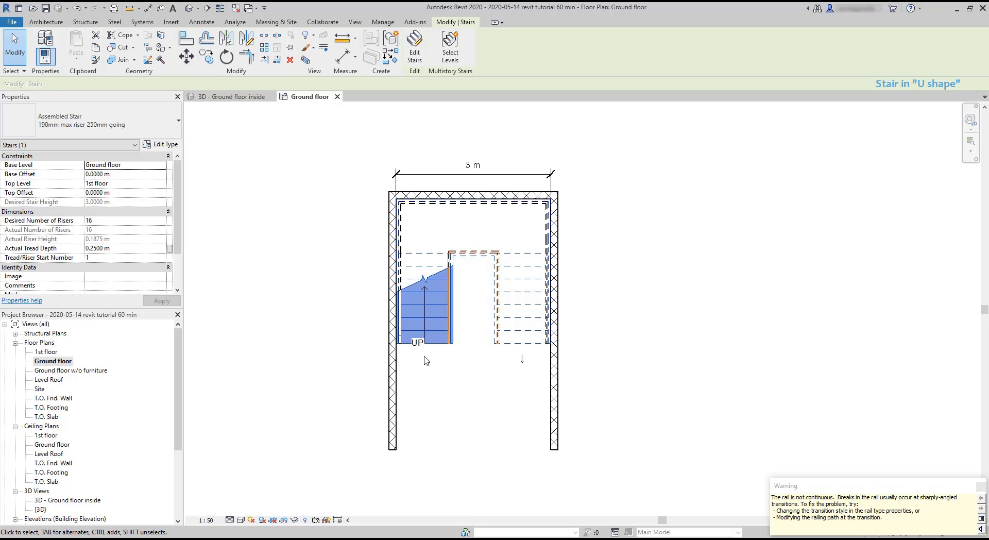
scroll(535, 277, "up", 3)
left_click(536, 277)
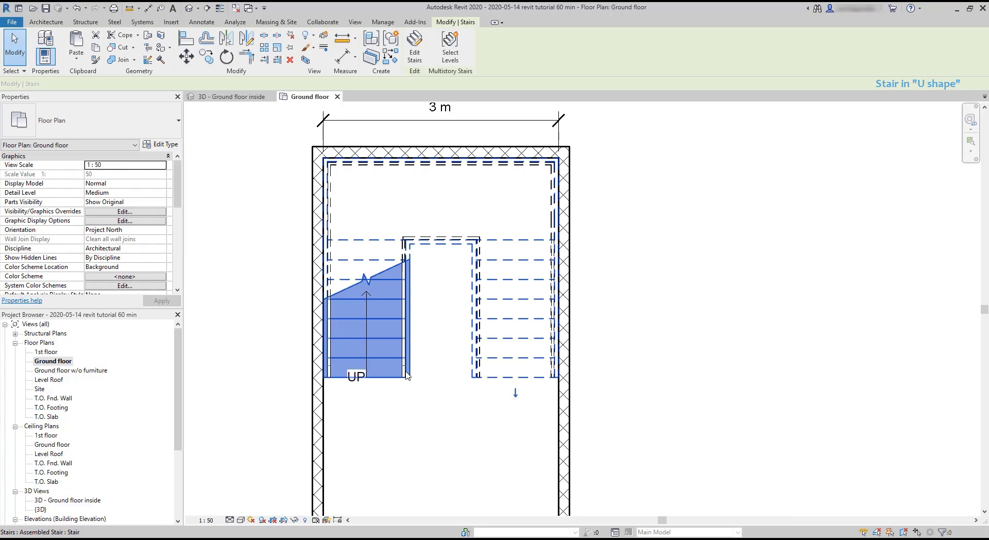
left_click(391, 335)
left_click(160, 144)
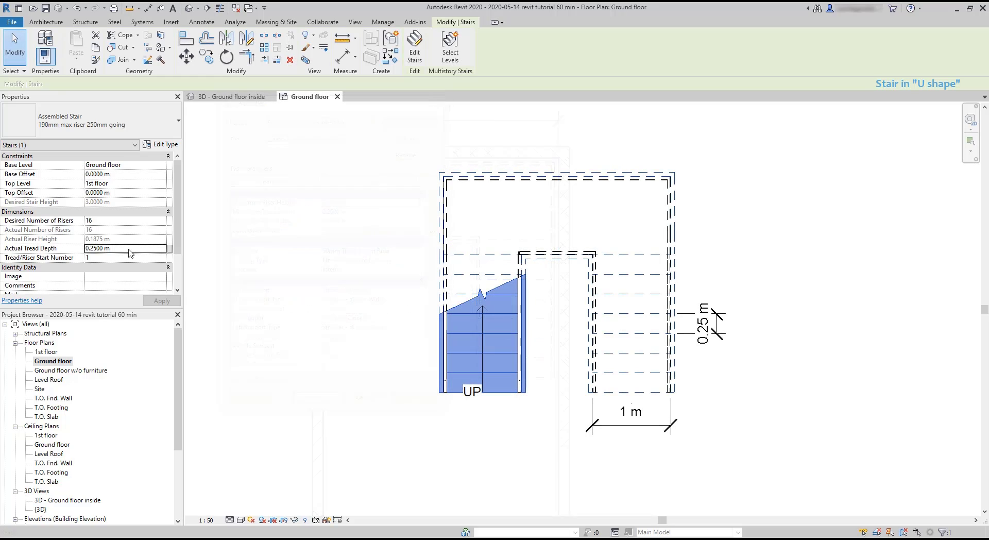
left_click(128, 249)
type("0.")
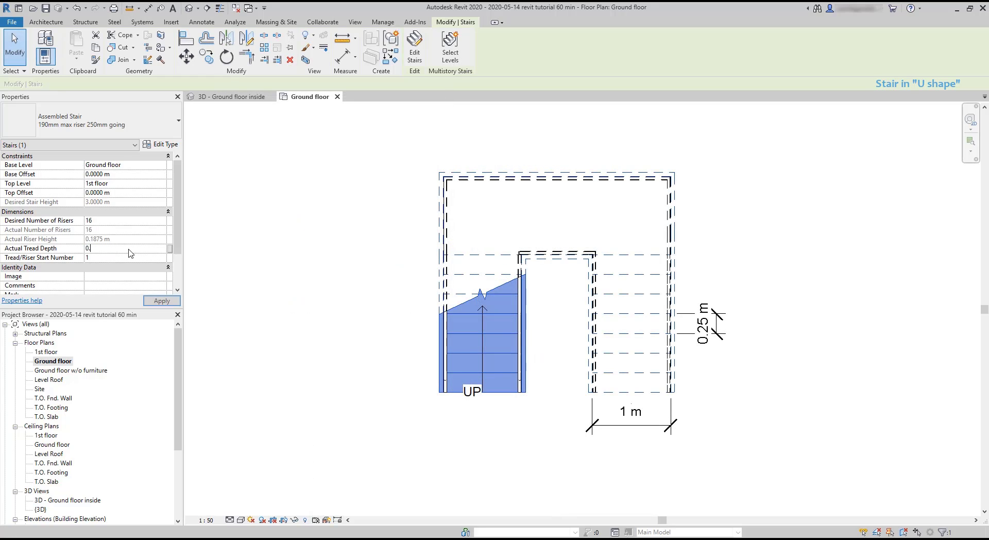
type("2")
key("Return")
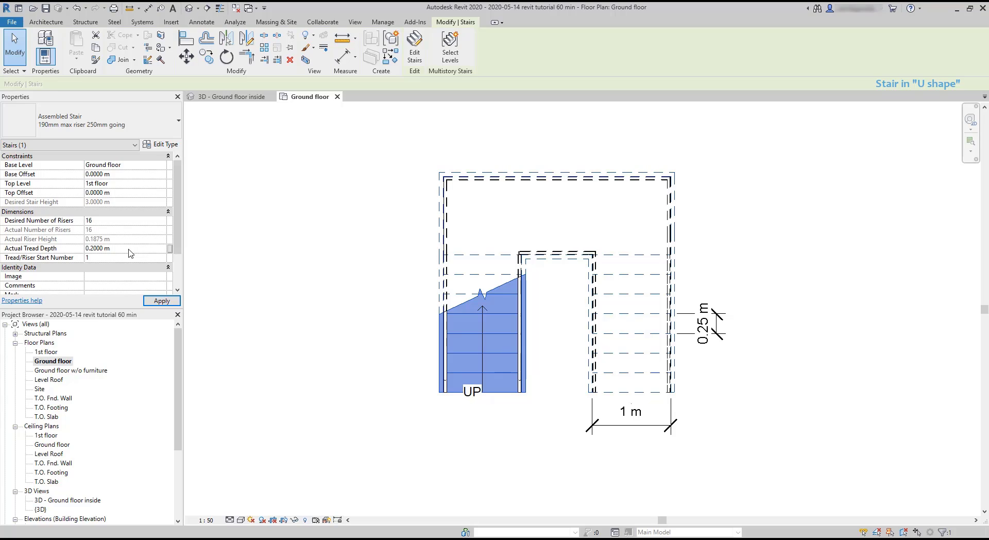
left_click(170, 301)
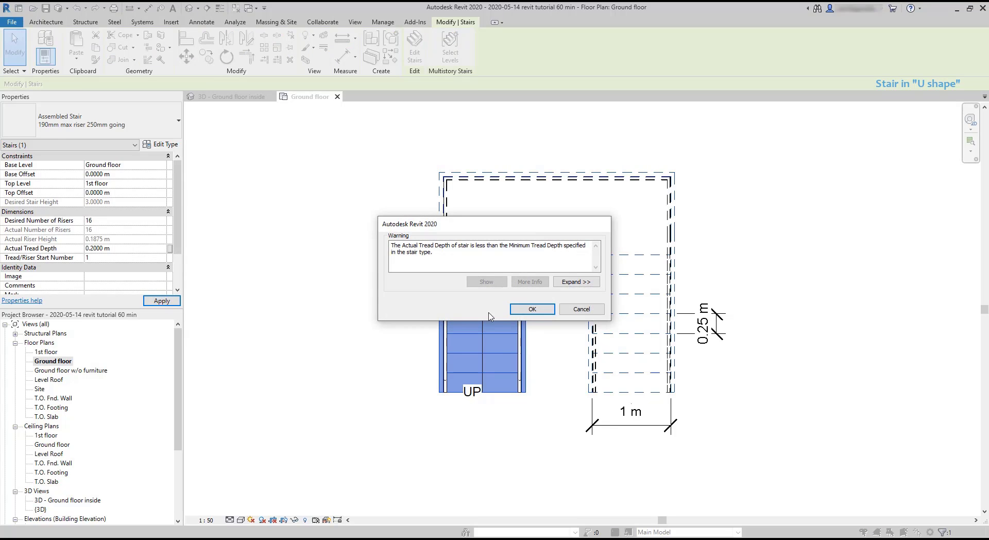
left_click(542, 314)
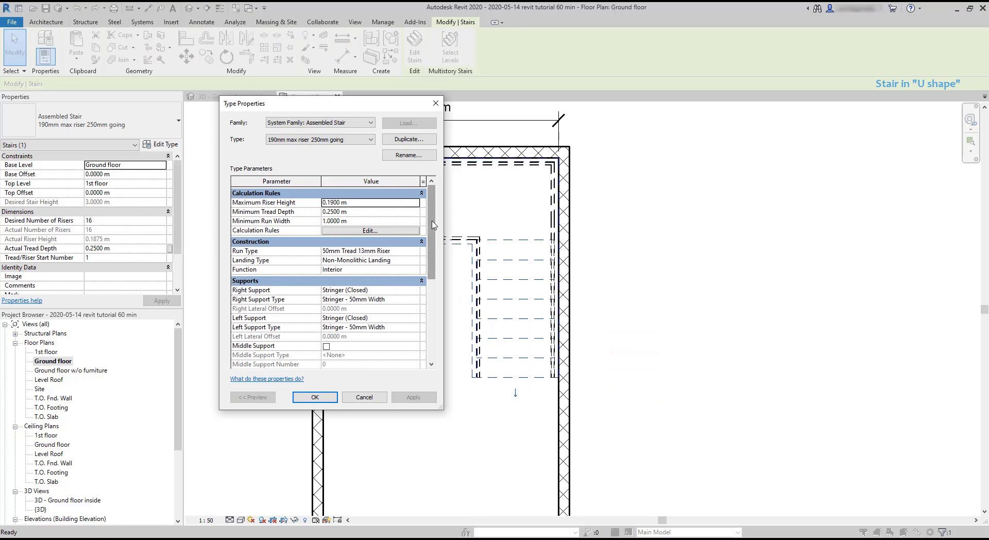
- Inspect the Right Support stringer type, then change Right Support to None
left_click(383, 301)
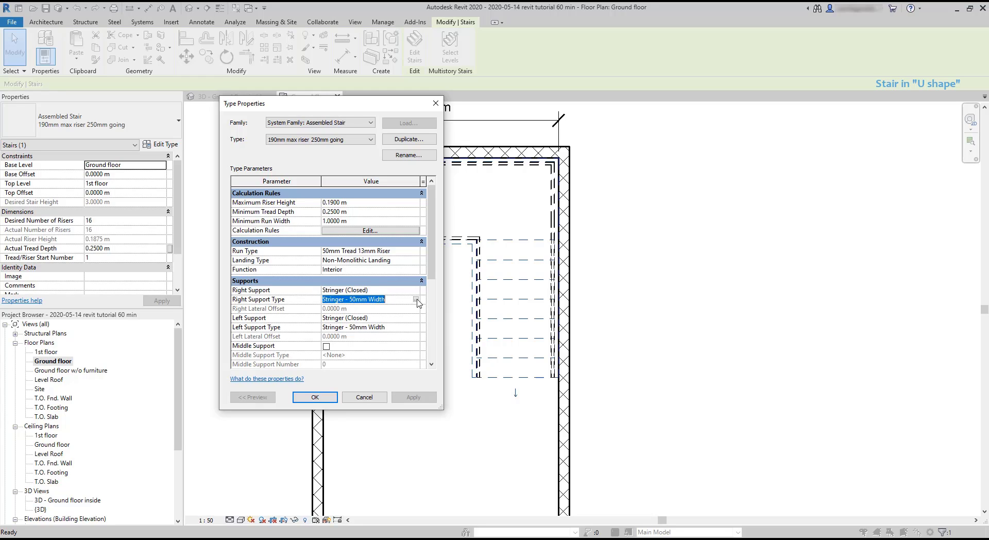
left_click(416, 299)
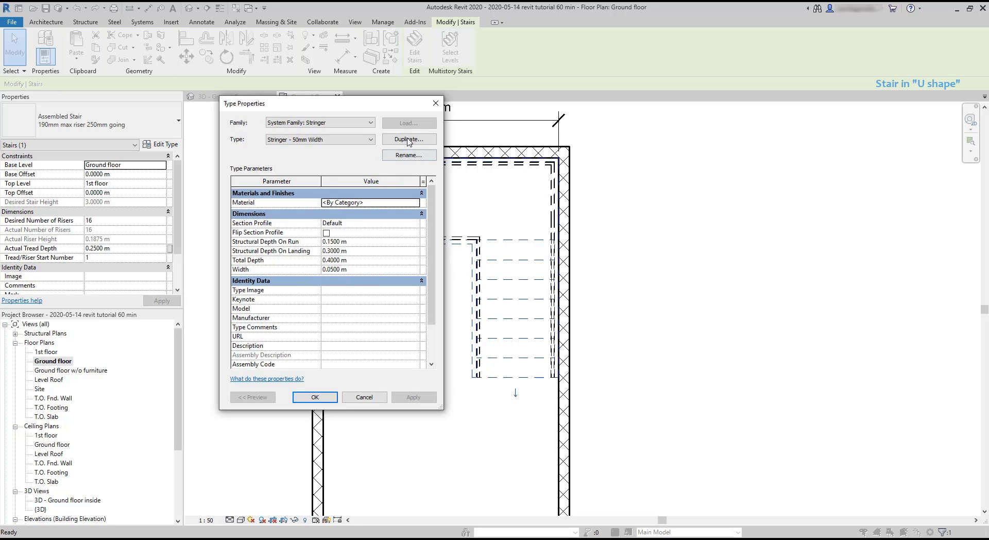
left_click(435, 102)
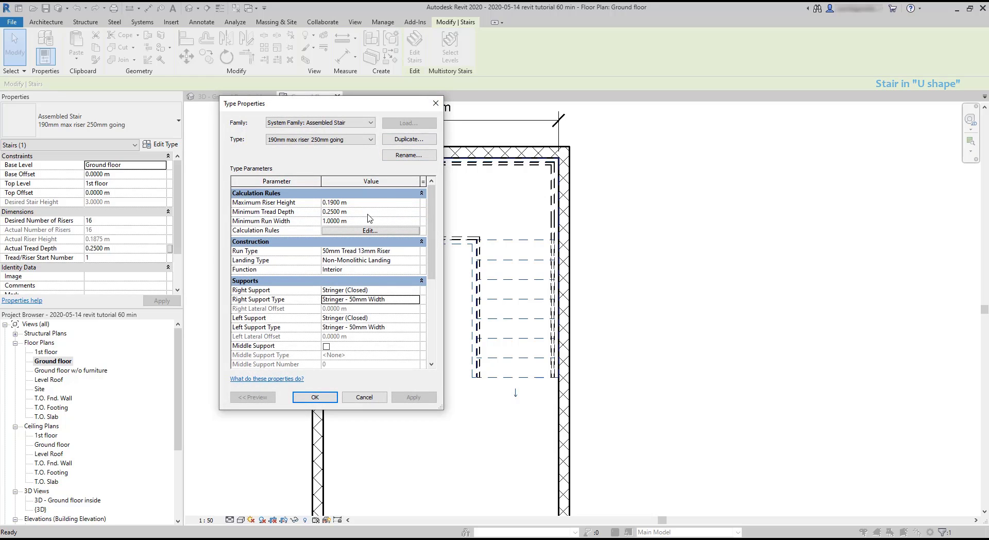
left_click(362, 315)
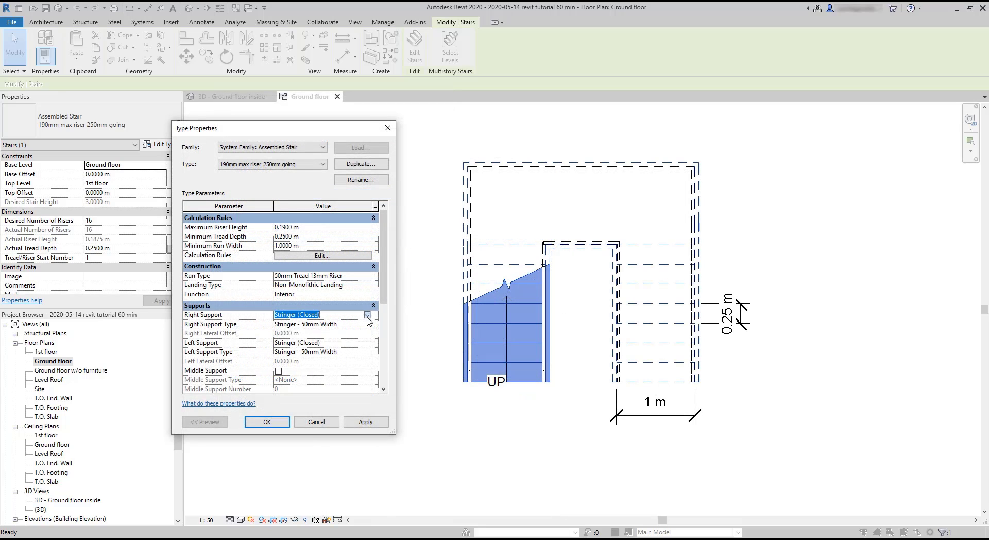
left_click(367, 315)
left_click(291, 325)
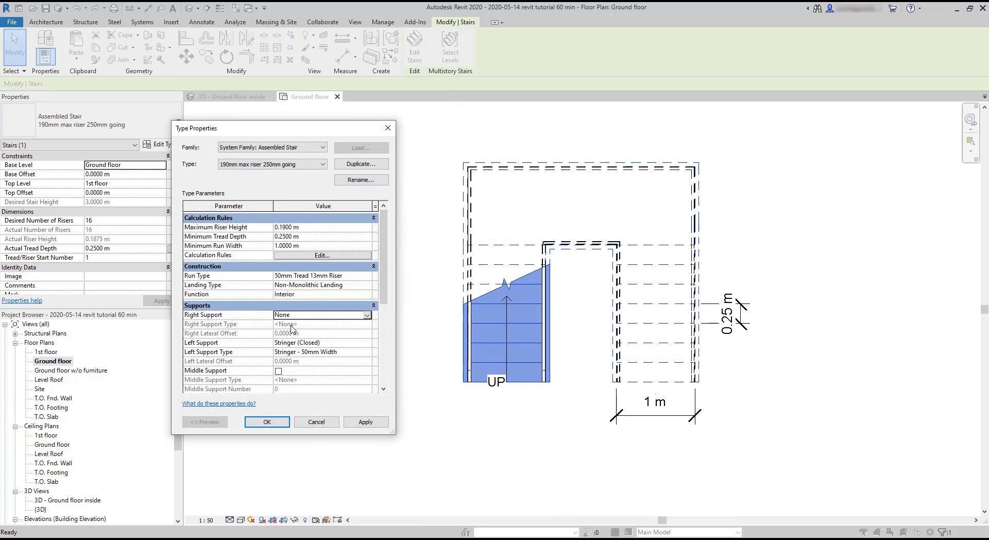